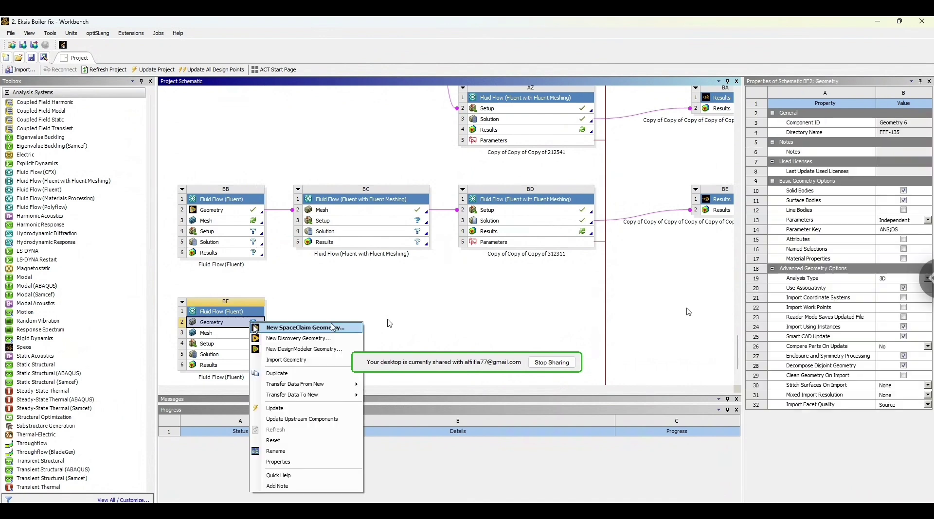
- Import the file Geometri Pipa Api from the Downloads folder into the Geometry cell of Fluid Flow (Fluent) system BF
{"action": "mouse_move", "coordinate": [290, 364]}
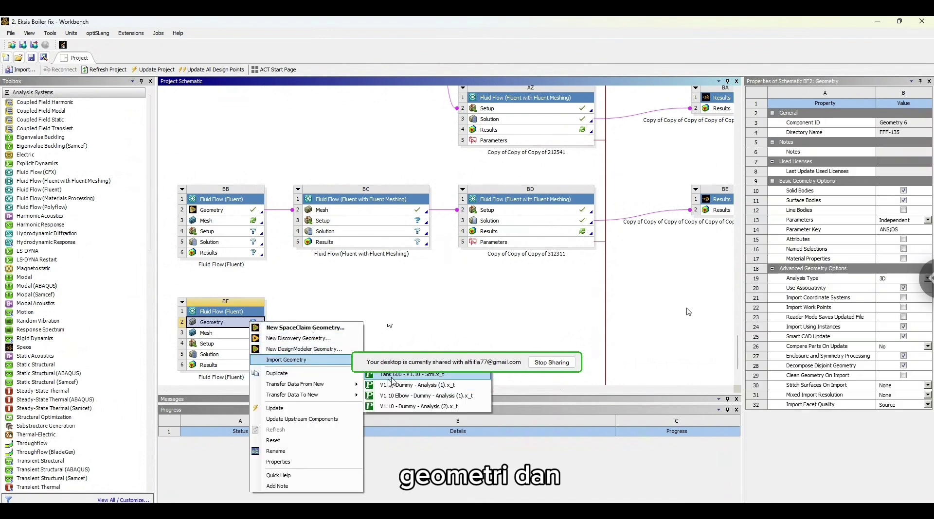
{"action": "left_click", "coordinate": [386, 385]}
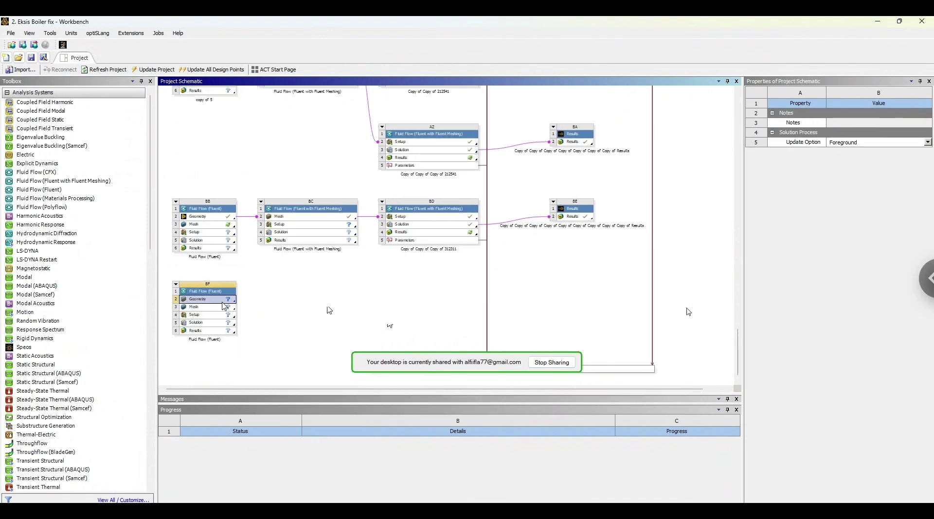
{"action": "right_click", "coordinate": [224, 300]}
{"action": "mouse_move", "coordinate": [292, 340]}
{"action": "left_click", "coordinate": [360, 340]}
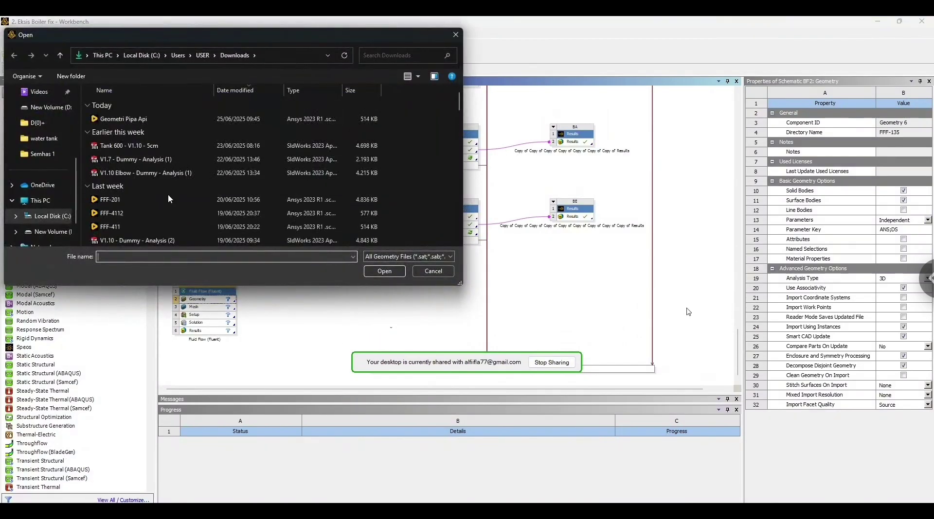
{"action": "left_click", "coordinate": [143, 120]}
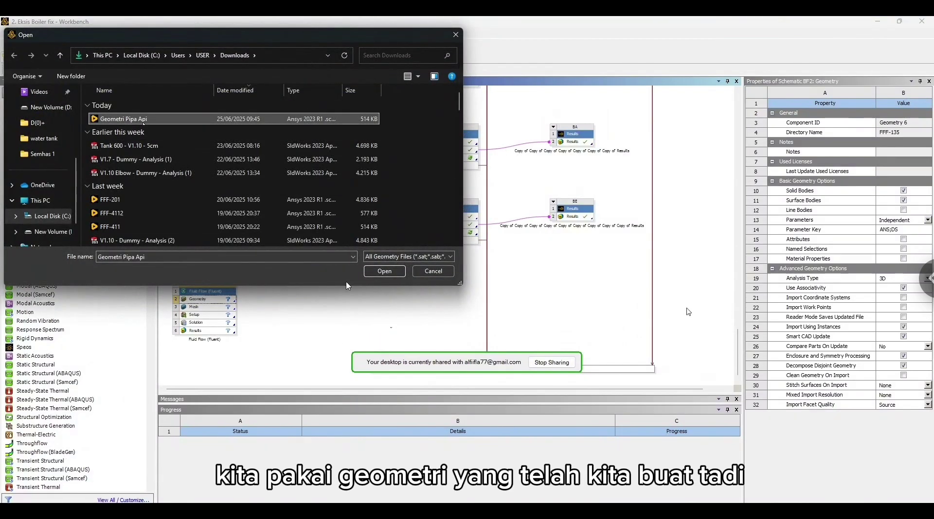
{"action": "left_click", "coordinate": [372, 274]}
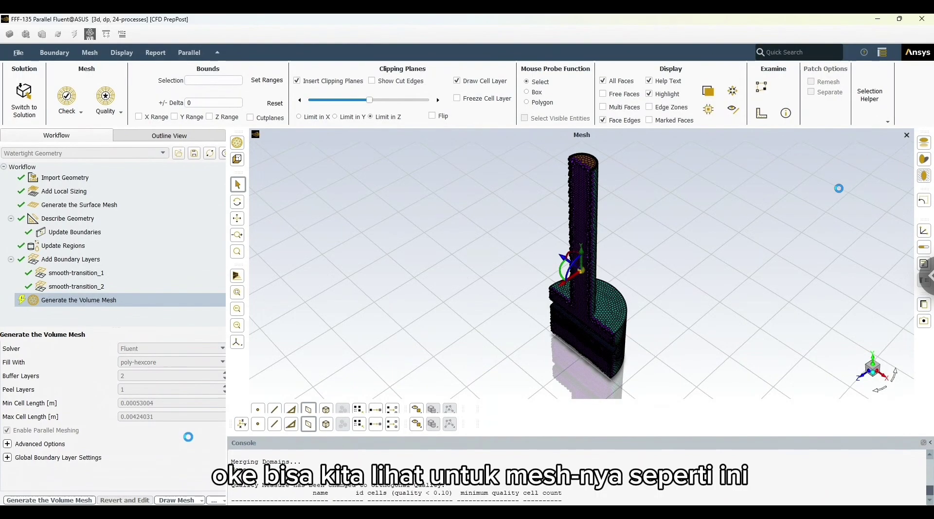
- Inspect the clipped volume mesh and compute the orthogonal cell quality with its histogram
{"action": "scroll", "coordinate": [574, 221], "scroll_direction": "up", "scroll_amount": 10}
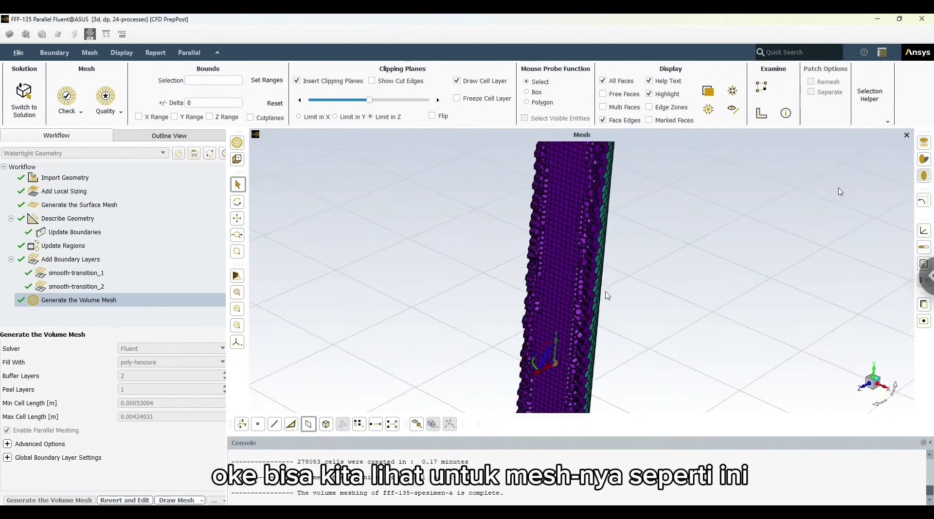
{"action": "scroll", "coordinate": [607, 295], "scroll_direction": "down", "scroll_amount": 5}
{"action": "left_click", "coordinate": [112, 110]}
{"action": "left_click", "coordinate": [115, 142]}
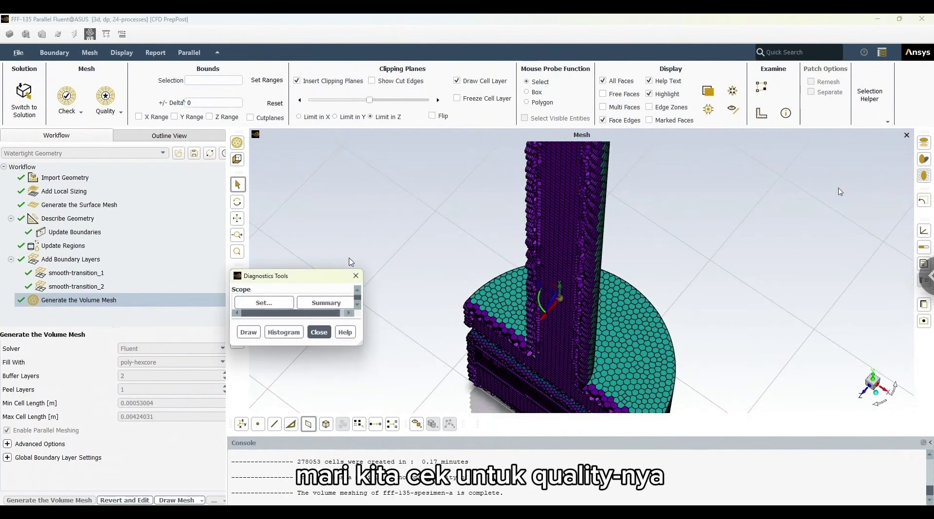
{"action": "left_click", "coordinate": [509, 183]}
{"action": "mouse_move", "coordinate": [487, 113]}
{"action": "left_mouse_down"}
{"action": "mouse_move", "coordinate": [365, 104]}
{"action": "mouse_move", "coordinate": [167, 132]}
{"action": "left_mouse_up"}
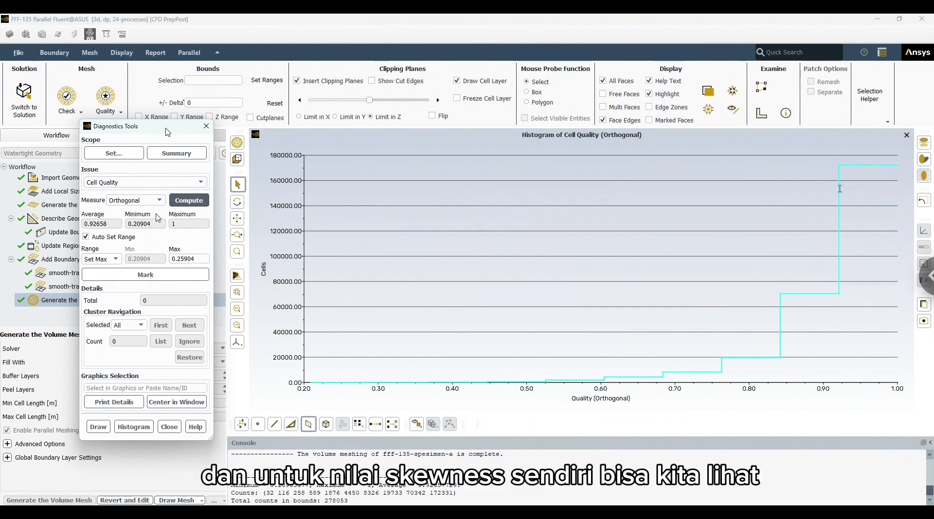
- Compute the cell quality histogram with the Skewness measure and close the diagnostics
{"action": "left_click", "coordinate": [136, 200]}
{"action": "left_click", "coordinate": [131, 212]}
{"action": "left_click", "coordinate": [98, 427]}
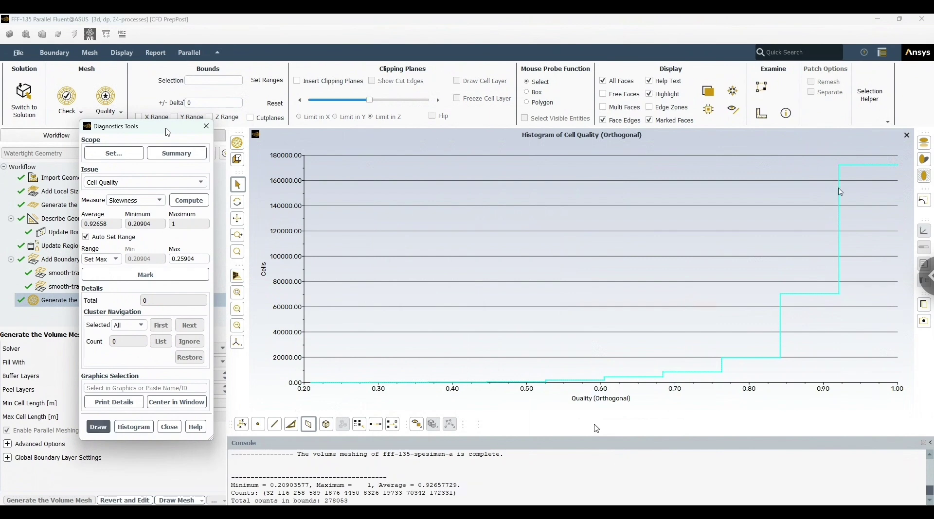
{"action": "left_click", "coordinate": [189, 201]}
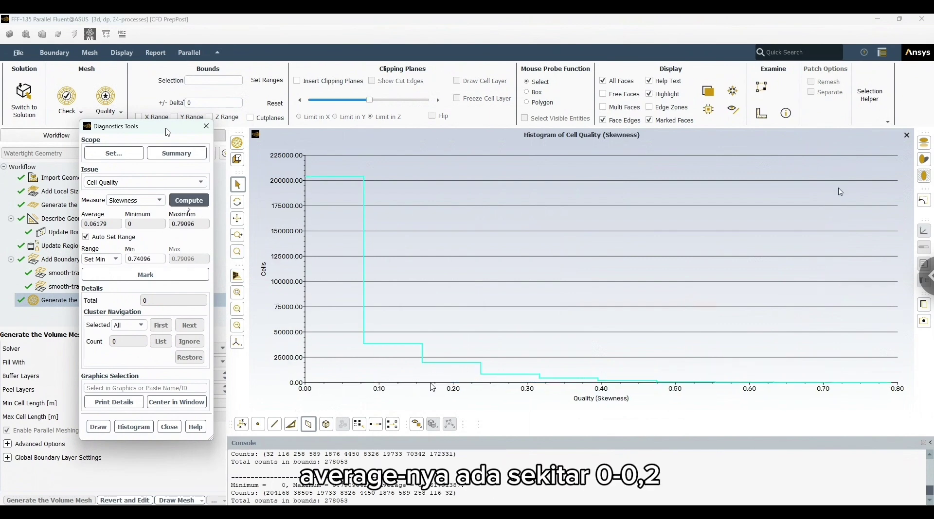
{"action": "left_click", "coordinate": [207, 126]}
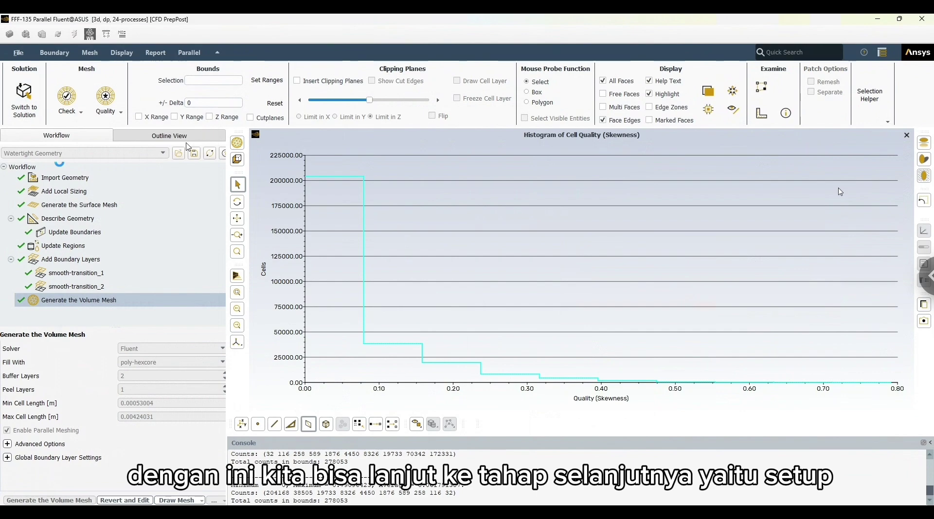
- Switch from meshing to the solver and check that the energy equation is enabled
{"action": "left_click", "coordinate": [24, 97]}
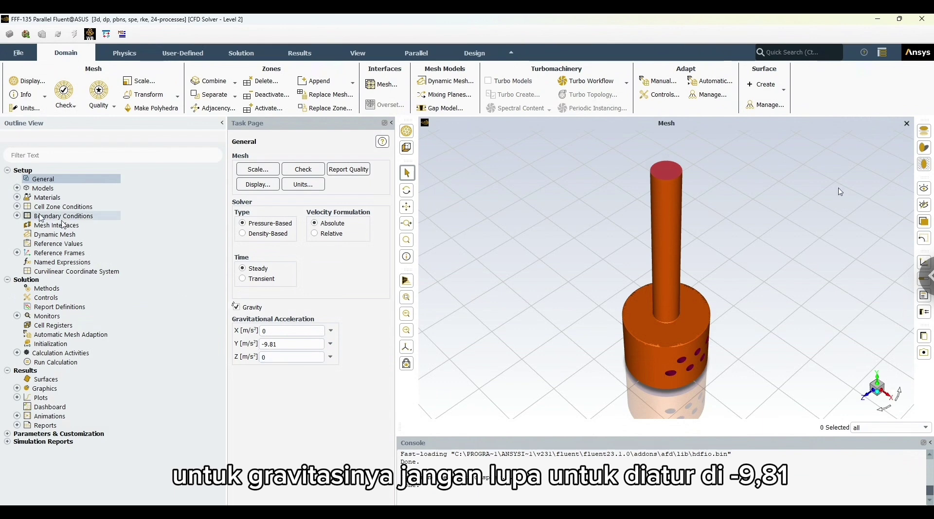
{"action": "left_click", "coordinate": [17, 188]}
{"action": "double_click", "coordinate": [58, 206]}
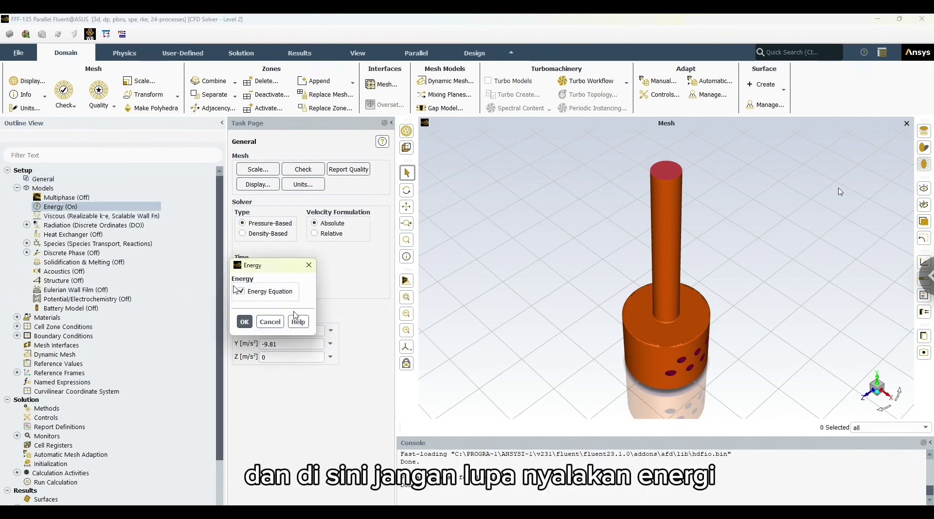
{"action": "left_click", "coordinate": [309, 270]}
- Apply the Realizable k-epsilon viscous model with Scalable Wall Functions and the Discrete Ordinates (DO) radiation model
{"action": "double_click", "coordinate": [124, 216]}
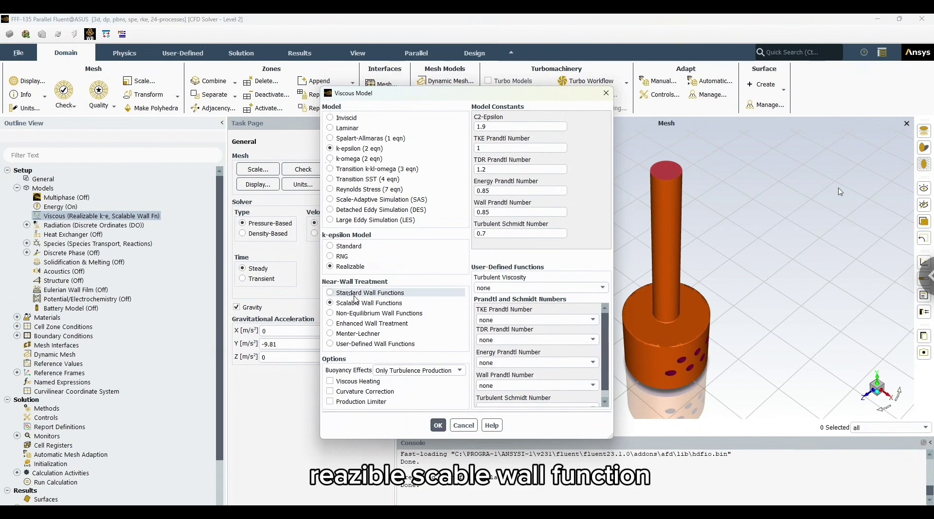
{"action": "left_click", "coordinate": [438, 425]}
{"action": "double_click", "coordinate": [128, 226]}
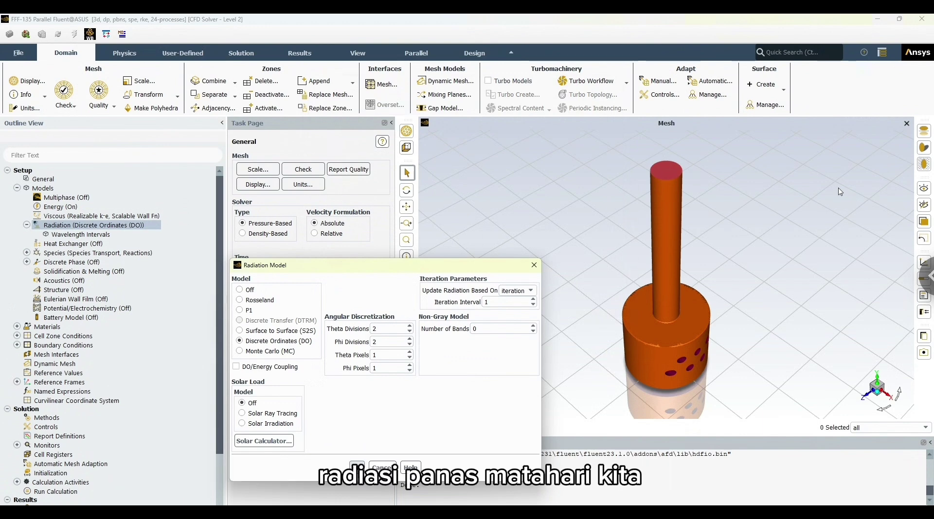
{"action": "left_click", "coordinate": [356, 466]}
- Apply the Species Transport model with Volumetric reactions and Eddy-Dissipation turbulence-chemistry interaction, using mixture-template
{"action": "left_click", "coordinate": [27, 253]}
{"action": "double_click", "coordinate": [79, 254]}
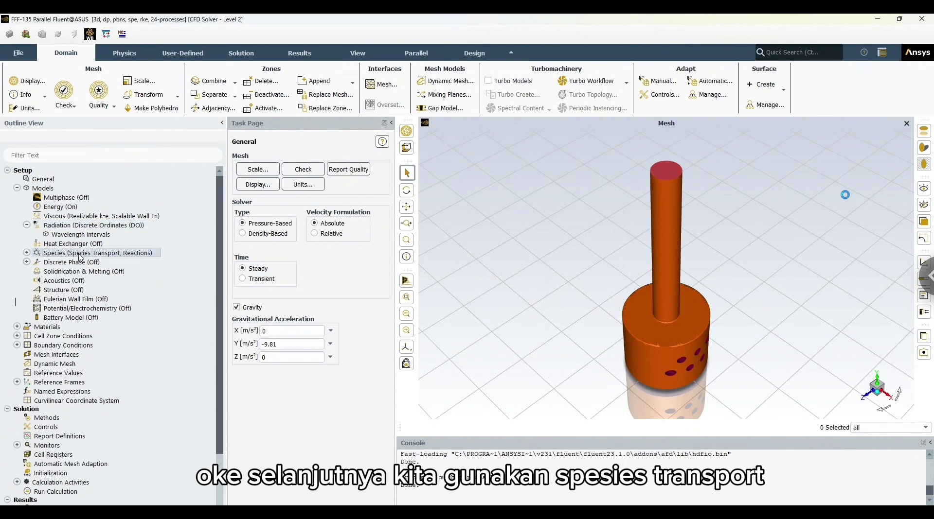
{"action": "left_click", "coordinate": [304, 247]}
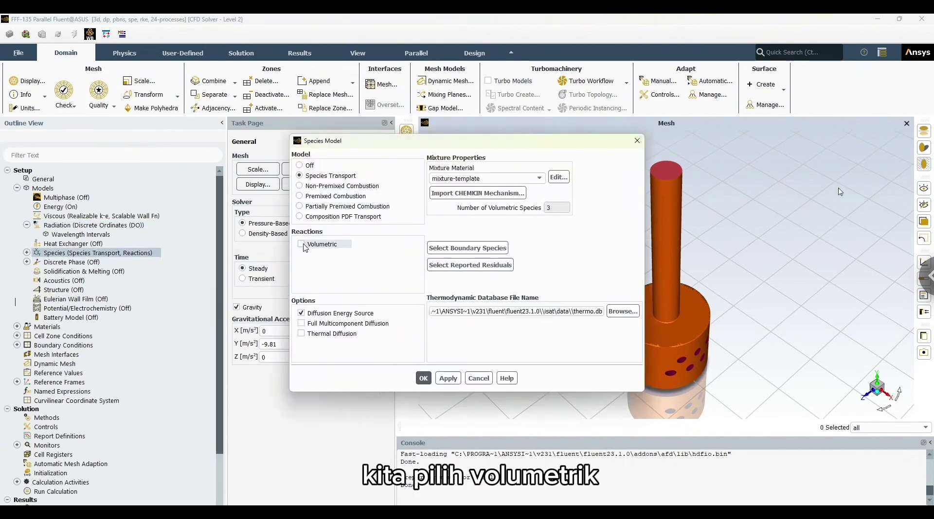
{"action": "left_click", "coordinate": [301, 245]}
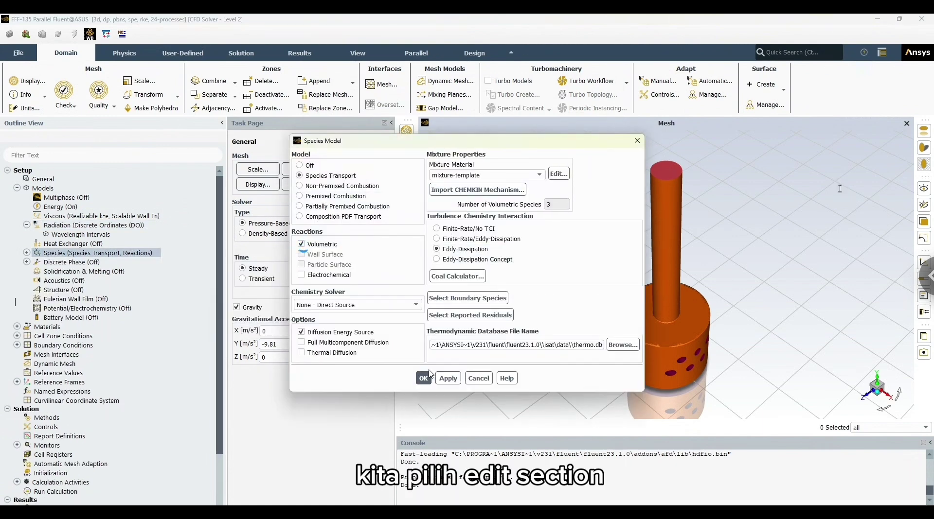
{"action": "left_click", "coordinate": [428, 381]}
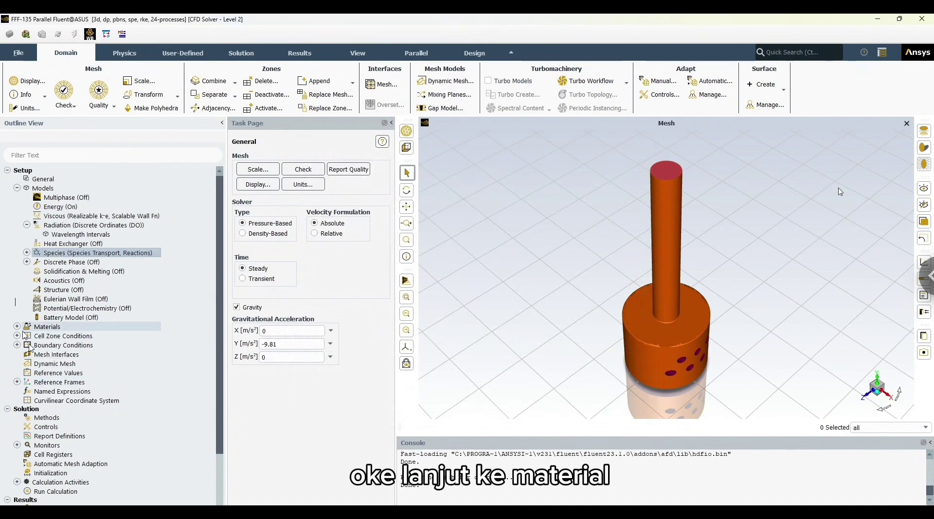
- Start a new fluid material and open the Fluent material database
{"action": "left_click", "coordinate": [17, 327]}
{"action": "left_click", "coordinate": [27, 336]}
{"action": "right_click", "coordinate": [57, 345]}
{"action": "left_click", "coordinate": [69, 344]}
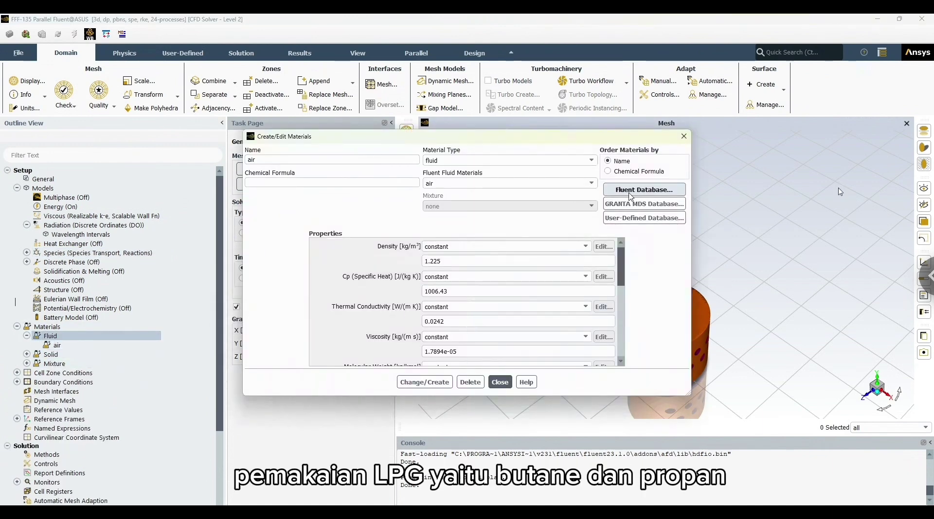
{"action": "left_click", "coordinate": [631, 192]}
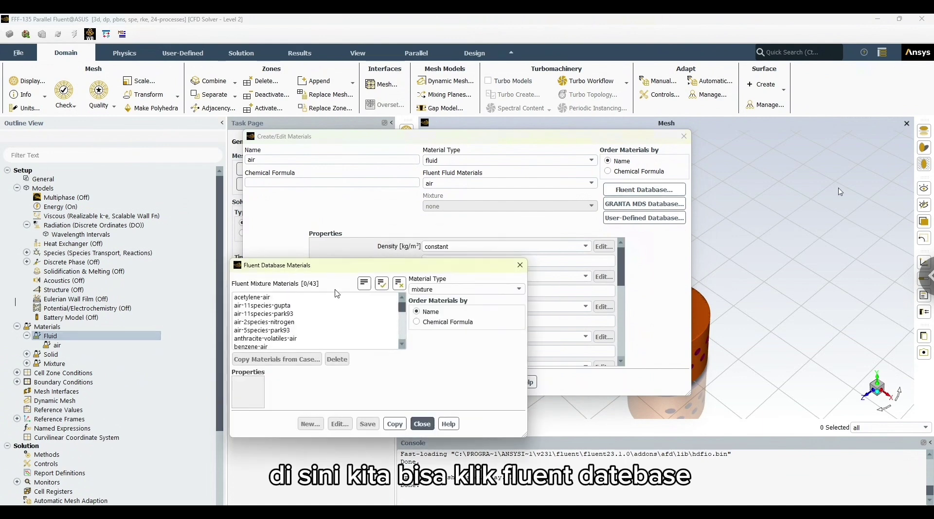
- List the database's fluid materials by chemical formula and copy c4h10 (n-butane) into the case
{"action": "scroll", "coordinate": [384, 312], "scroll_direction": "down", "scroll_amount": 7}
{"action": "left_click", "coordinate": [453, 292]}
{"action": "left_click", "coordinate": [422, 298]}
{"action": "scroll", "coordinate": [357, 327], "scroll_direction": "down", "scroll_amount": 10}
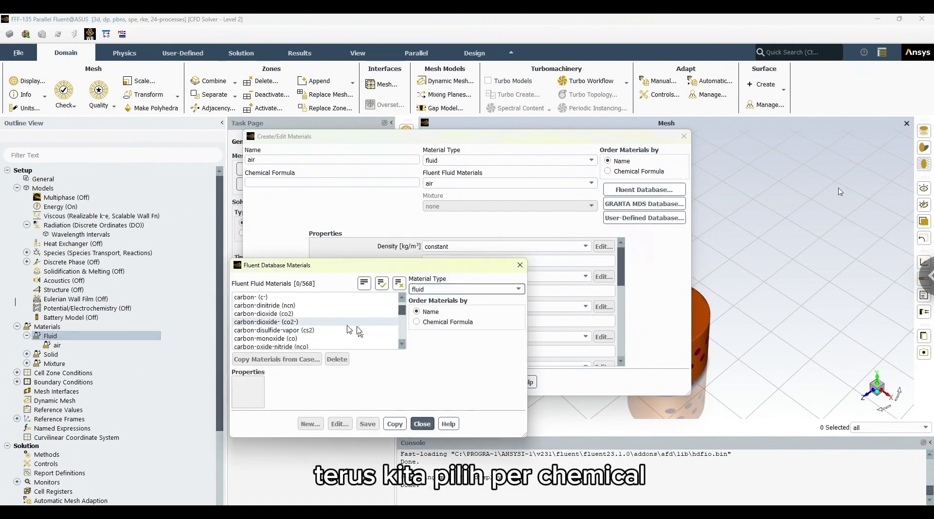
{"action": "left_click", "coordinate": [417, 322]}
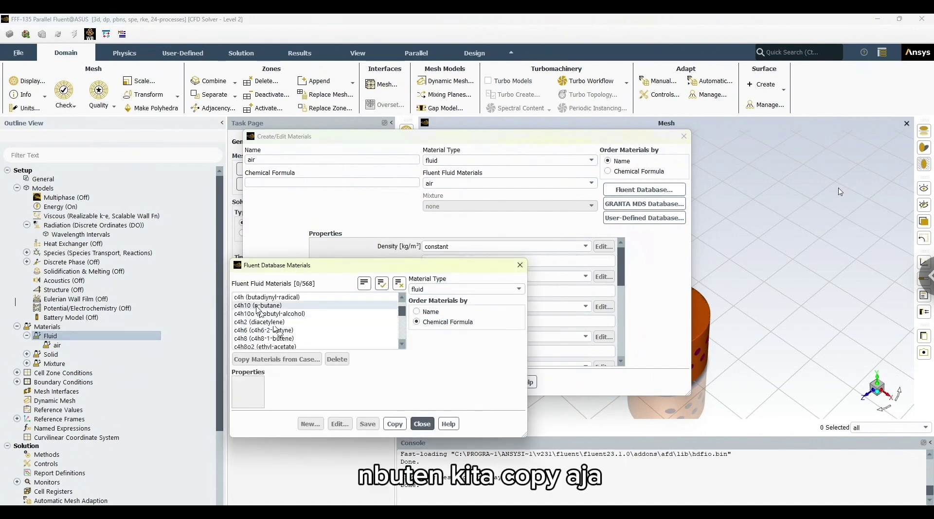
{"action": "left_click", "coordinate": [258, 307]}
{"action": "left_click", "coordinate": [484, 391]}
- Copy c3h8 (propane) from the database into the case, declining the duplicate of n-butane
{"action": "scroll", "coordinate": [369, 190], "scroll_direction": "up", "scroll_amount": 5}
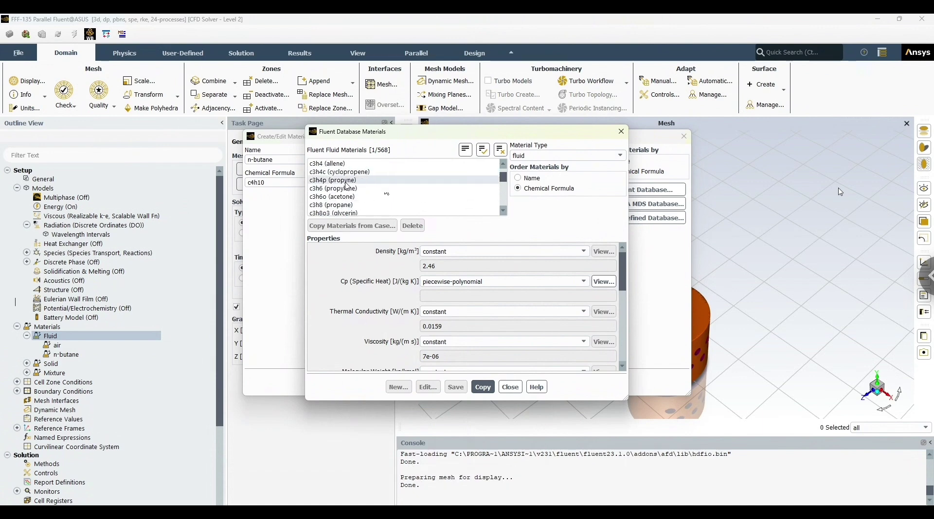
{"action": "left_click", "coordinate": [345, 204]}
{"action": "left_click", "coordinate": [483, 387]}
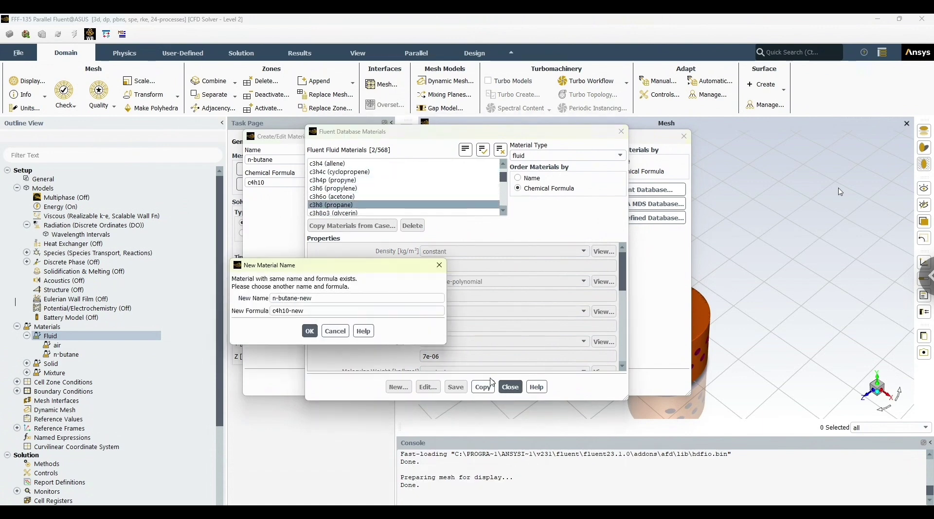
{"action": "left_click", "coordinate": [336, 330]}
{"action": "left_click", "coordinate": [560, 279]}
- Copy co2 (carbon-dioxide) into the case, accepting the propane-new duplicate and declining the n-butane one, and close the material dialogs
{"action": "scroll", "coordinate": [350, 199], "scroll_direction": "down", "scroll_amount": 10}
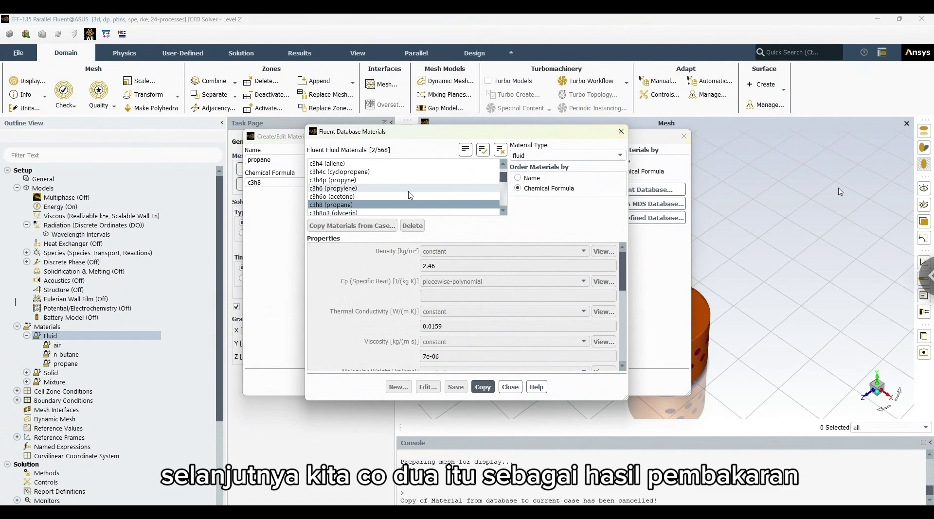
{"action": "scroll", "coordinate": [349, 199], "scroll_direction": "down", "scroll_amount": 10}
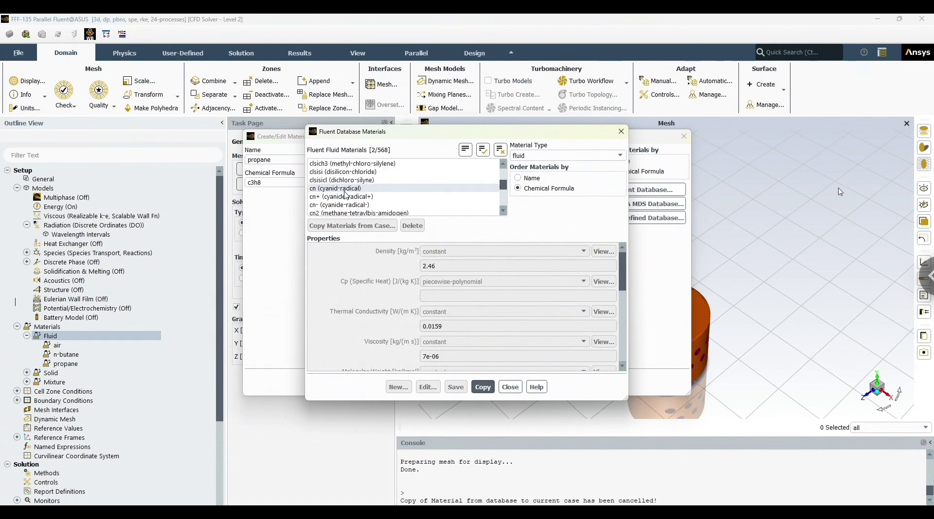
{"action": "left_click", "coordinate": [340, 196]}
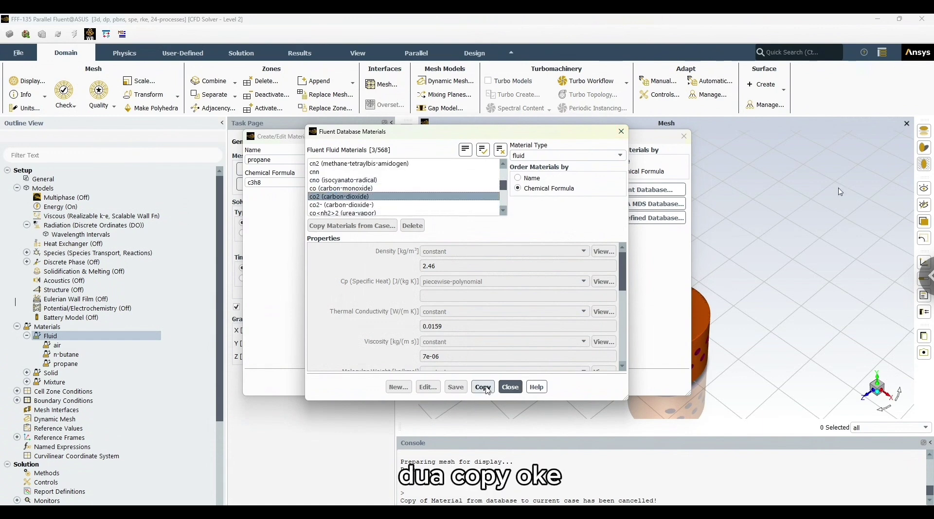
{"action": "left_click", "coordinate": [482, 387]}
{"action": "left_click", "coordinate": [311, 329]}
{"action": "left_click", "coordinate": [336, 330]}
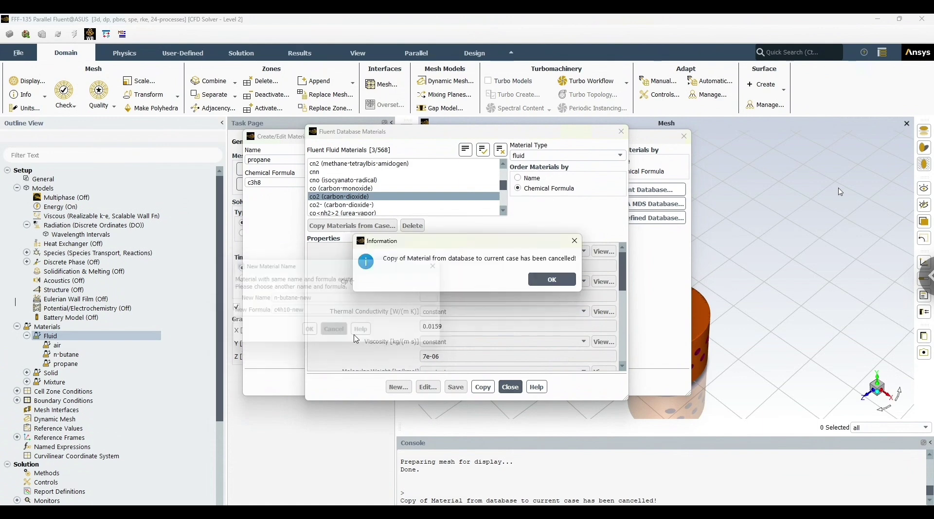
{"action": "left_click", "coordinate": [552, 280]}
{"action": "left_click", "coordinate": [511, 387]}
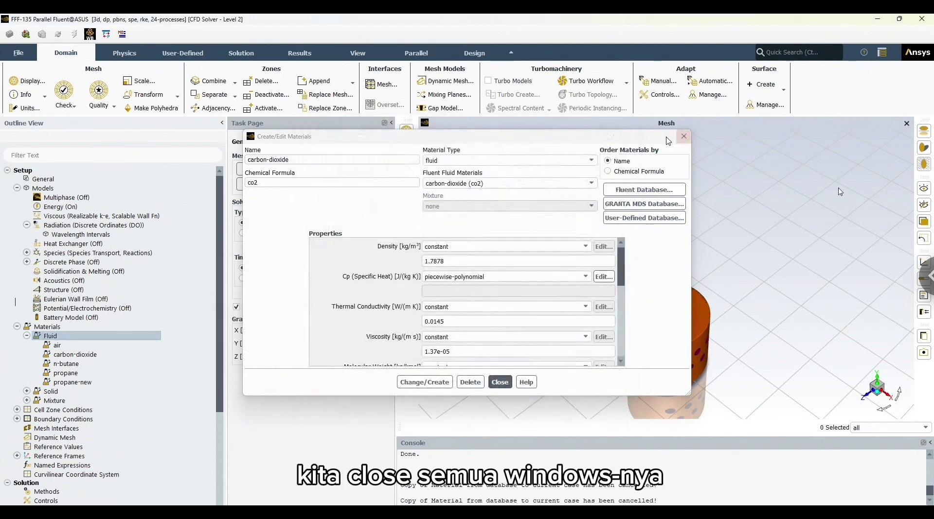
{"action": "left_click", "coordinate": [501, 382]}
- Start a new solid material for the wall materials
{"action": "scroll", "coordinate": [61, 399], "scroll_direction": "down", "scroll_amount": 1}
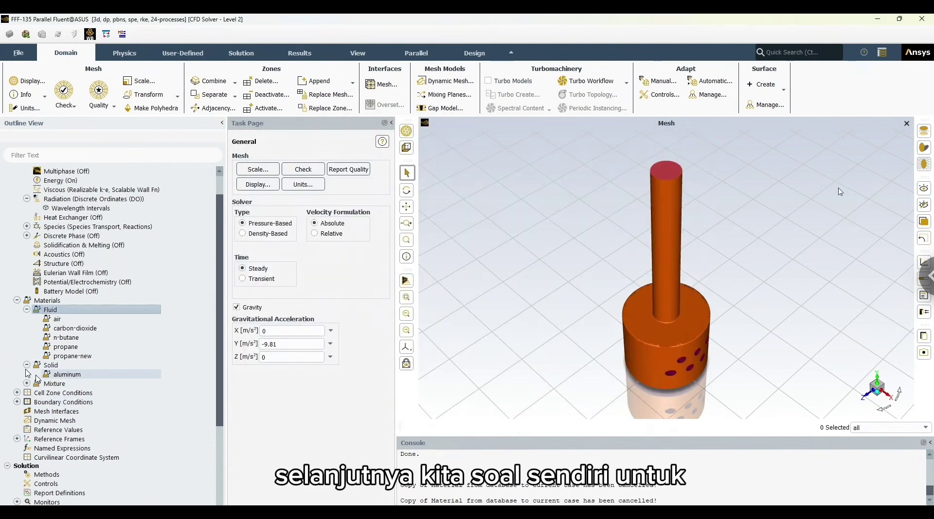
{"action": "left_click", "coordinate": [57, 367]}
{"action": "right_click", "coordinate": [58, 371]}
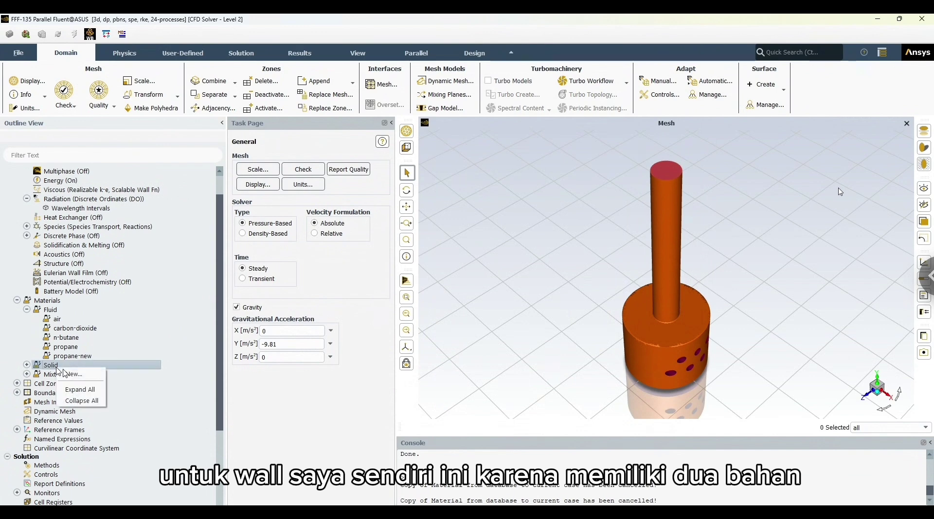
{"action": "left_click", "coordinate": [73, 378]}
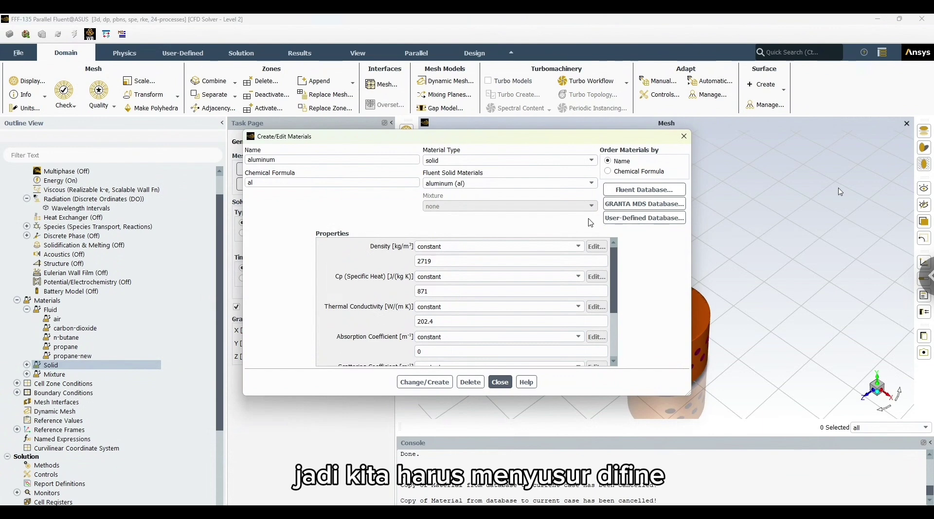
- Open ASTM-A53.scm from the Downloads folder as the user-defined material database
{"action": "left_click", "coordinate": [638, 220]}
{"action": "left_click", "coordinate": [411, 283]}
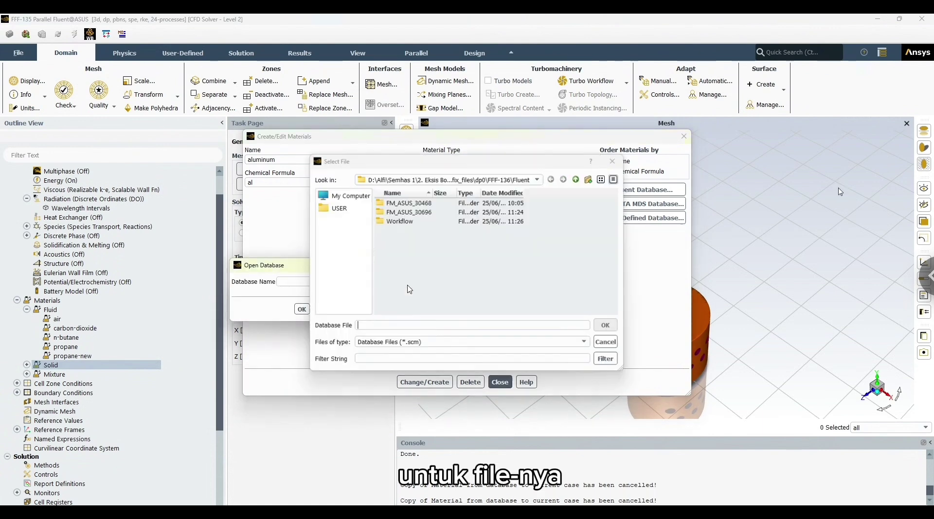
{"action": "left_click", "coordinate": [338, 208]}
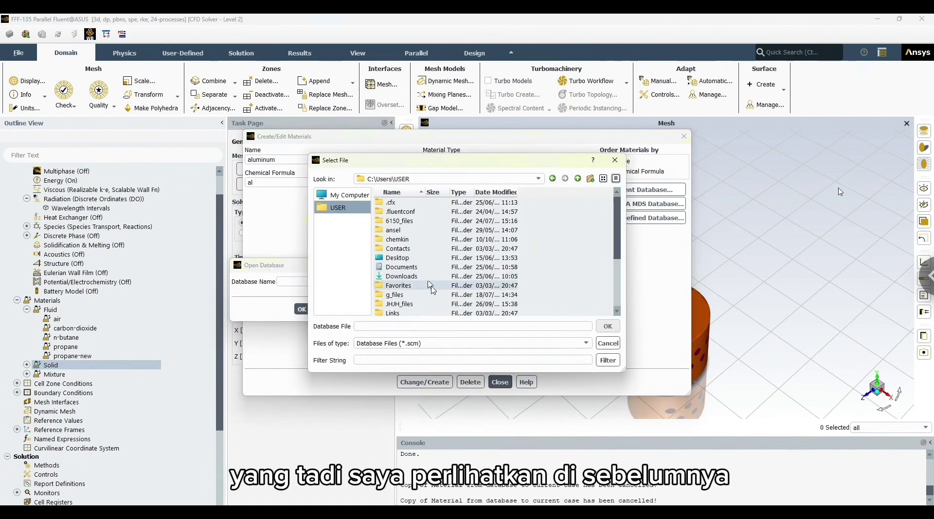
{"action": "scroll", "coordinate": [419, 277], "scroll_direction": "down", "scroll_amount": 1}
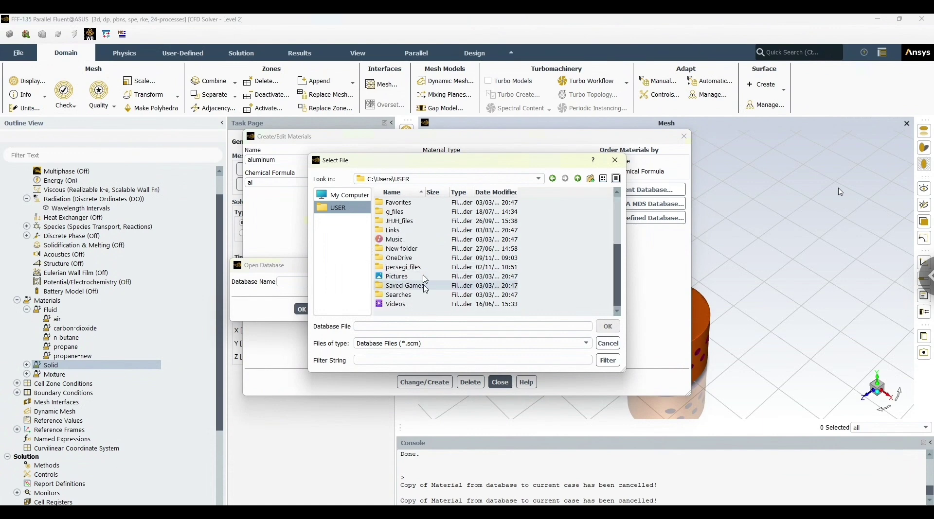
{"action": "double_click", "coordinate": [405, 250]}
{"action": "scroll", "coordinate": [411, 275], "scroll_direction": "down", "scroll_amount": 4}
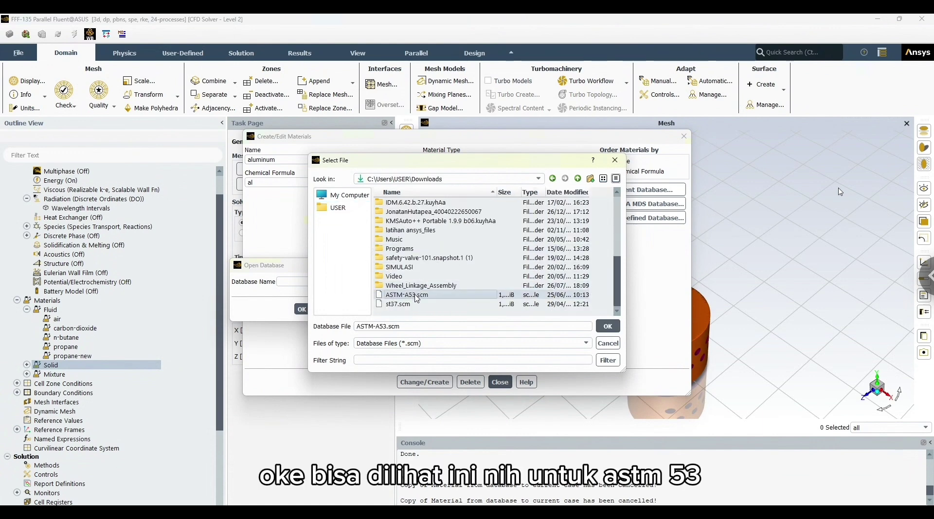
{"action": "left_click", "coordinate": [607, 330]}
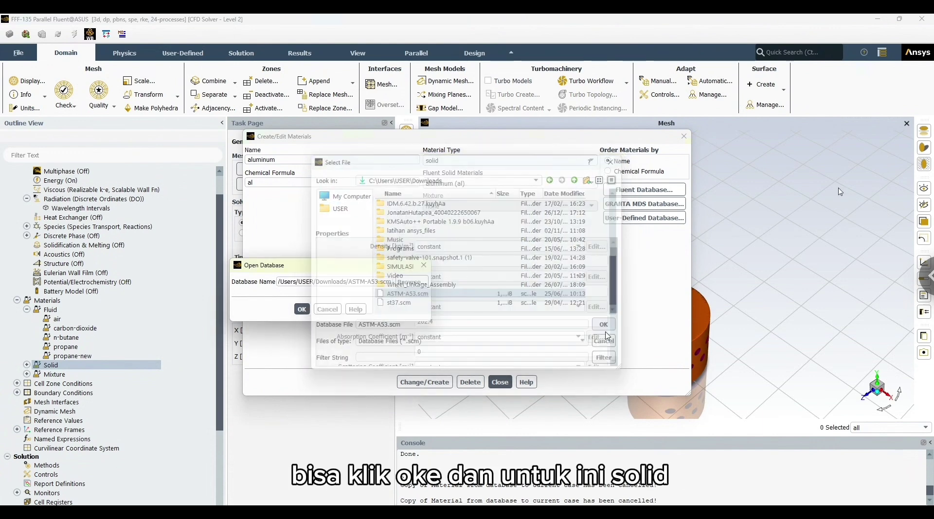
{"action": "left_click", "coordinate": [306, 312]}
- List the database's solid materials and copy astm-a53 into the case
{"action": "left_click", "coordinate": [567, 156]}
{"action": "left_click", "coordinate": [535, 173]}
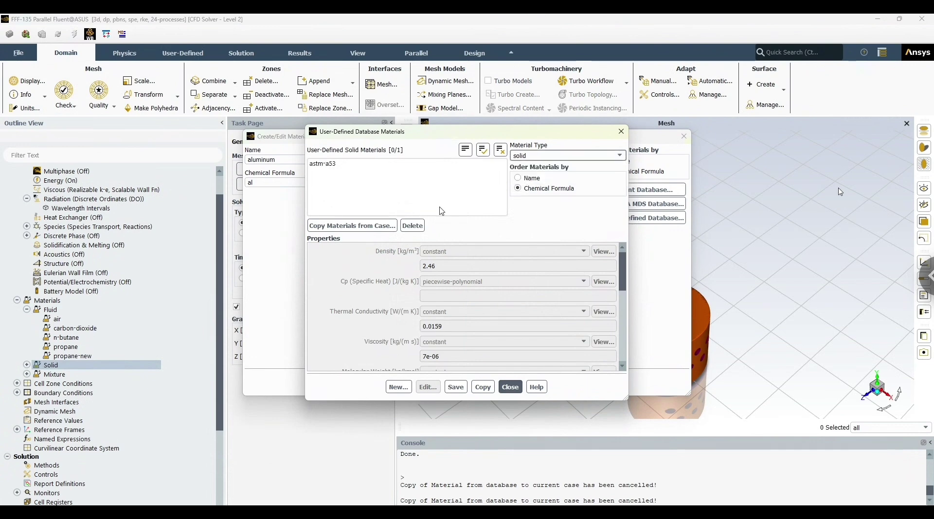
{"action": "left_click", "coordinate": [340, 164]}
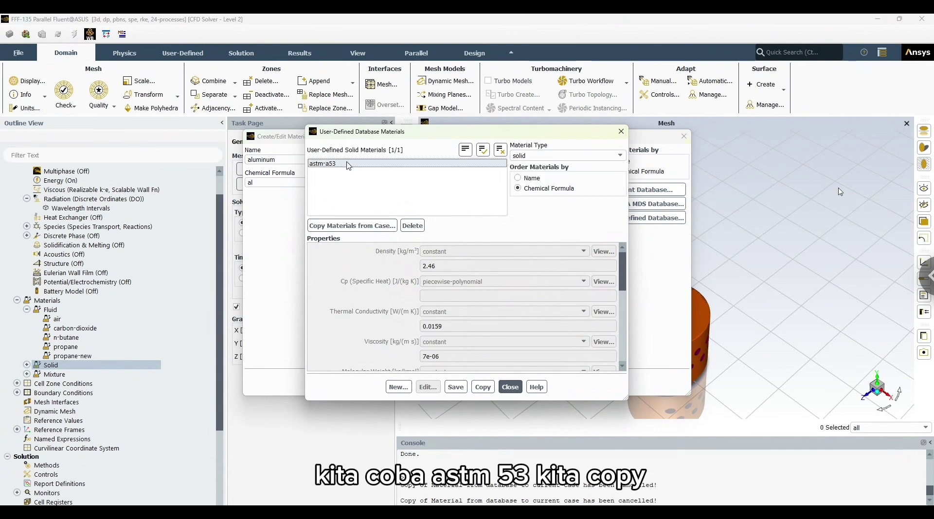
{"action": "left_click", "coordinate": [510, 388]}
- Open st37.scm from the Downloads folder as the user-defined material database
{"action": "left_click", "coordinate": [644, 218]}
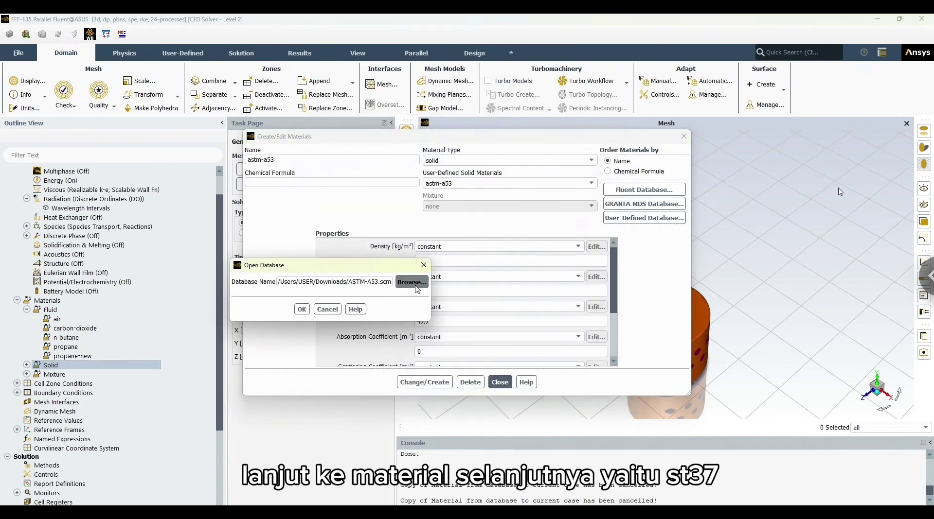
{"action": "left_click", "coordinate": [417, 290]}
{"action": "left_click", "coordinate": [398, 303]}
{"action": "left_click", "coordinate": [606, 326]}
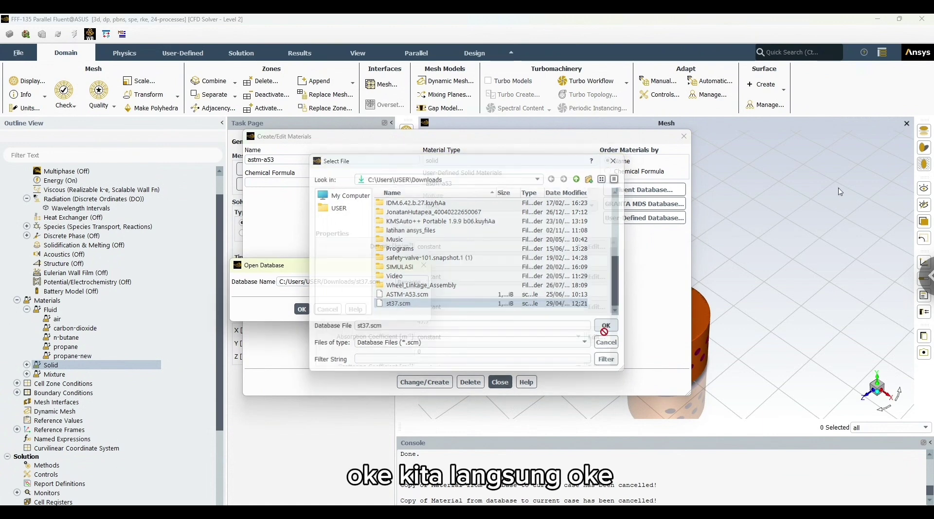
{"action": "left_click", "coordinate": [301, 309]}
- Copy the solid st37-new from the user-defined database into the case and close the material dialogs
{"action": "left_click", "coordinate": [553, 156]}
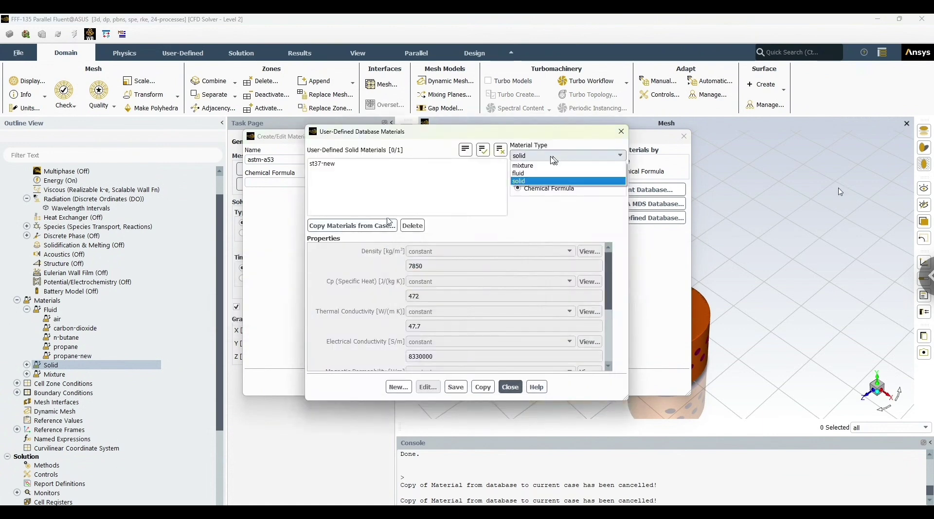
{"action": "left_click", "coordinate": [519, 181]}
{"action": "left_click", "coordinate": [341, 164]}
{"action": "left_click", "coordinate": [512, 389]}
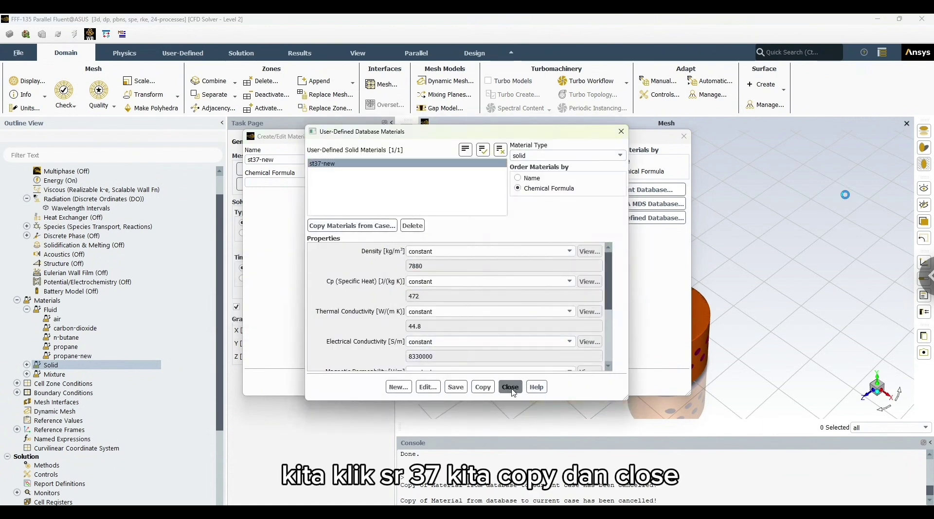
{"action": "left_click", "coordinate": [683, 137]}
- Open the pipe wall's boundary conditions and set its thermal condition to Mixed
{"action": "scroll", "coordinate": [126, 354], "scroll_direction": "down", "scroll_amount": 1}
{"action": "scroll", "coordinate": [128, 358], "scroll_direction": "down", "scroll_amount": 1}
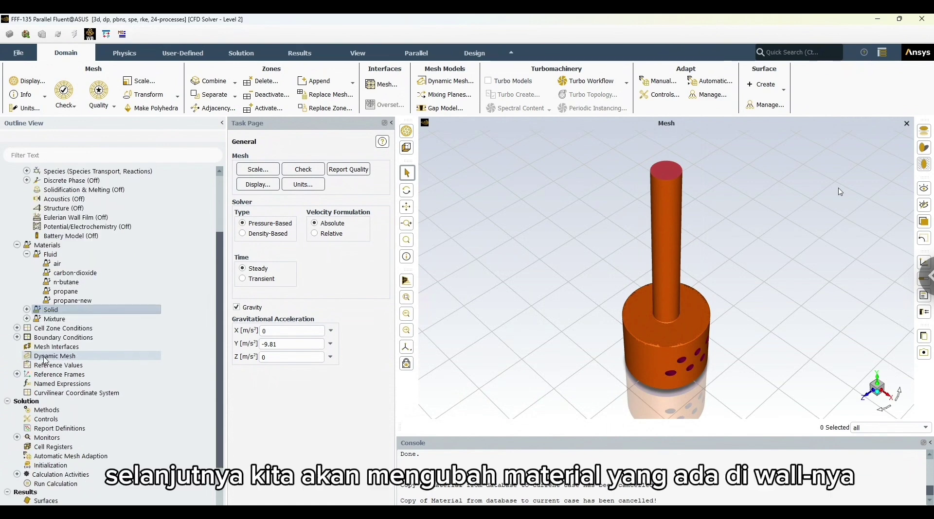
{"action": "left_click", "coordinate": [16, 337]}
{"action": "left_click", "coordinate": [26, 374]}
{"action": "left_click", "coordinate": [67, 384]}
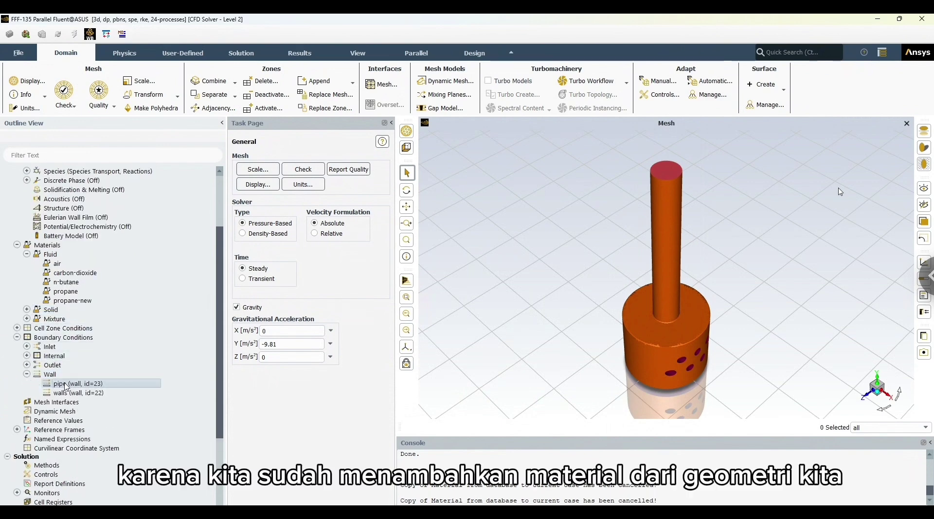
{"action": "double_click", "coordinate": [66, 384]}
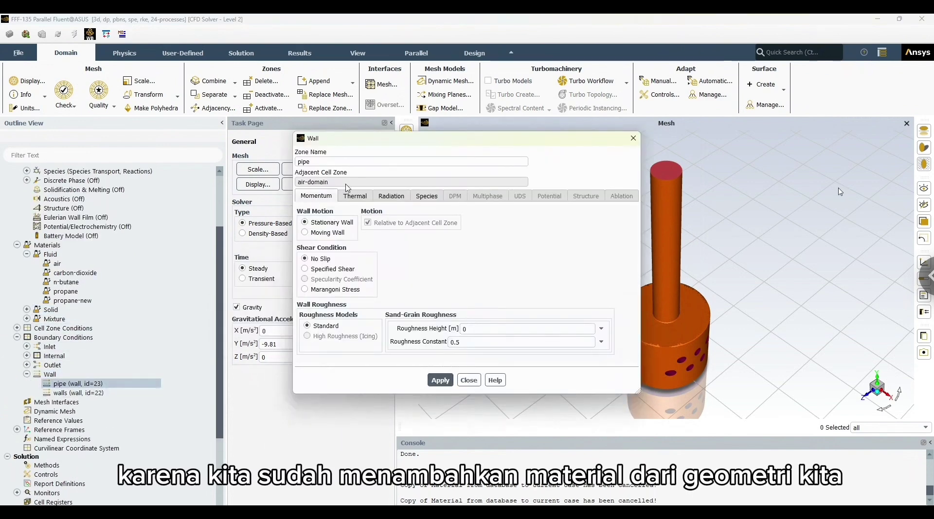
{"action": "left_click", "coordinate": [354, 196]}
{"action": "left_click", "coordinate": [311, 264]}
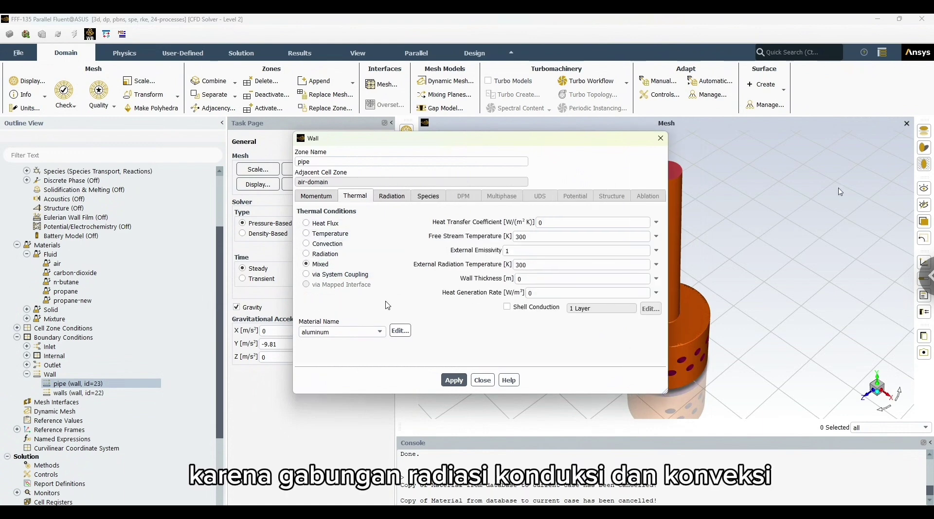
- Assign astm-a53 to the pipe wall with a wall thickness of 0.00274 m, apply it and close the dialog
{"action": "left_click", "coordinate": [335, 332]}
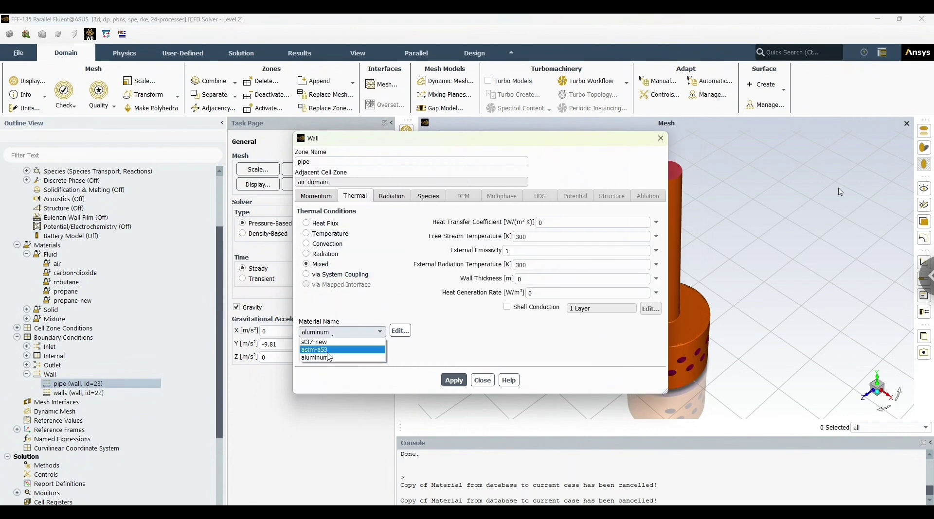
{"action": "left_click", "coordinate": [329, 358]}
{"action": "left_click", "coordinate": [539, 282]}
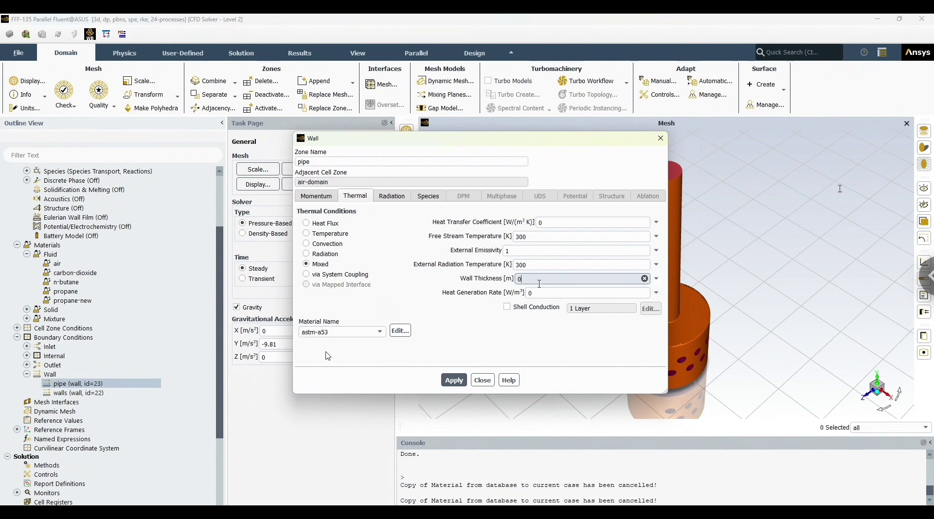
{"action": "type", "text": ".002"}
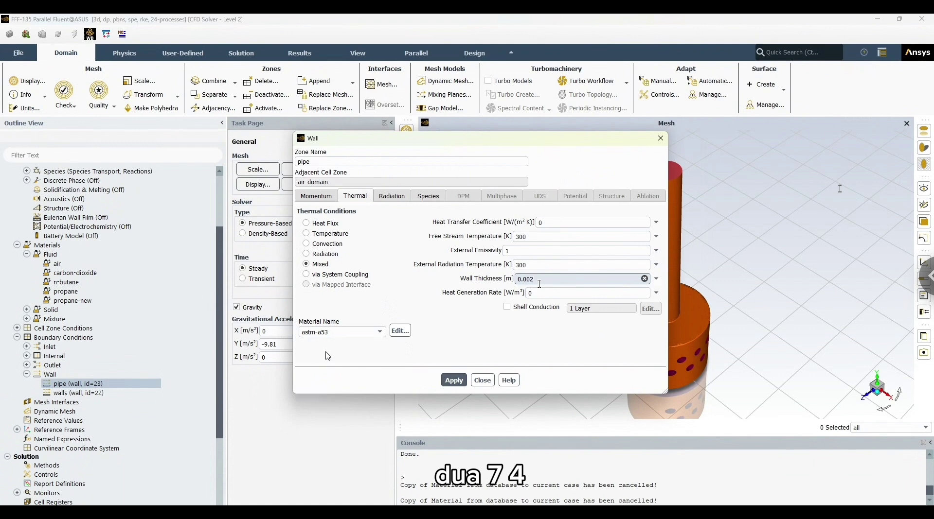
{"action": "type", "text": "74"}
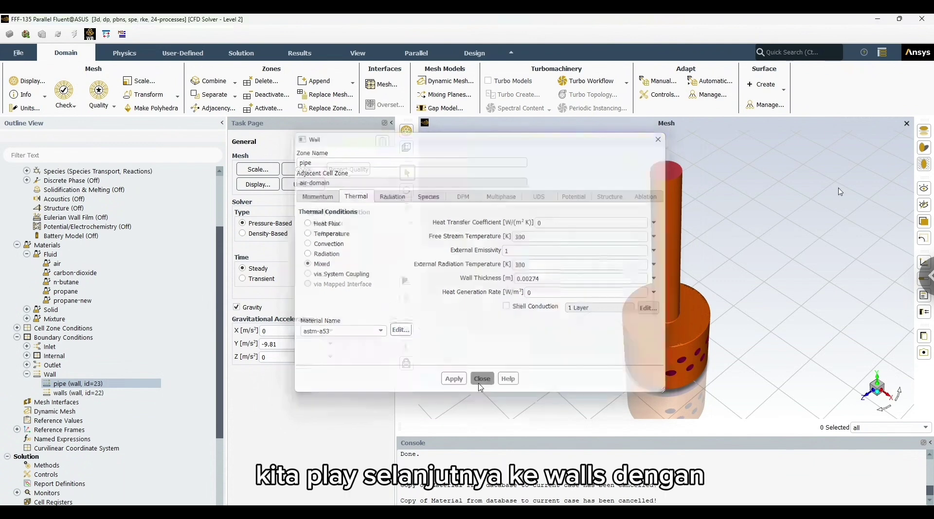
{"action": "left_click", "coordinate": [482, 381]}
- Give the walls boundary a Mixed thermal condition, st37-new as material and a wall thickness of 0.0038 m, and apply it
{"action": "left_click", "coordinate": [66, 393]}
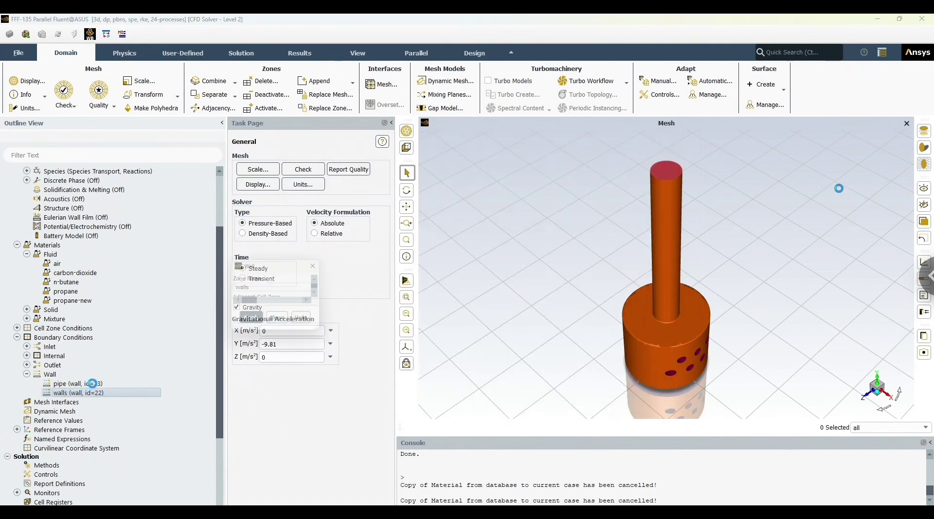
{"action": "left_click", "coordinate": [355, 196]}
{"action": "left_click", "coordinate": [316, 264]}
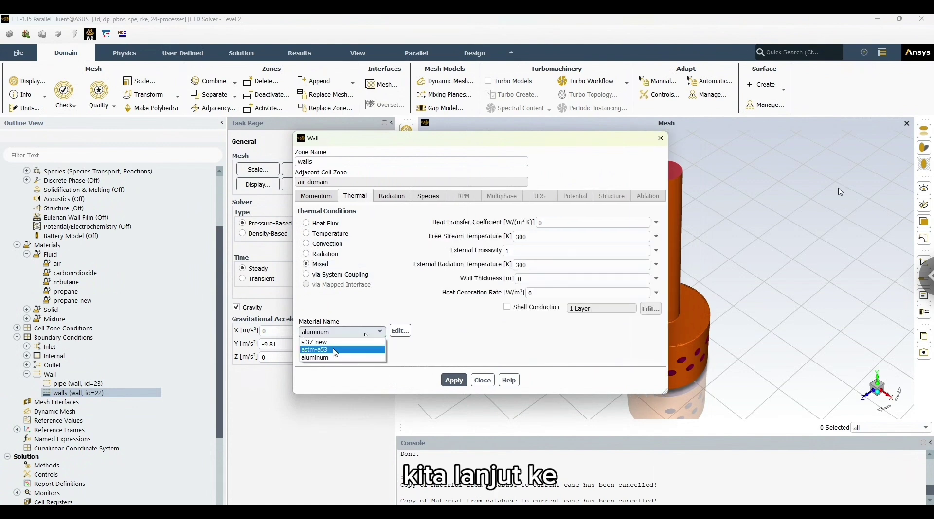
{"action": "left_click", "coordinate": [339, 343]}
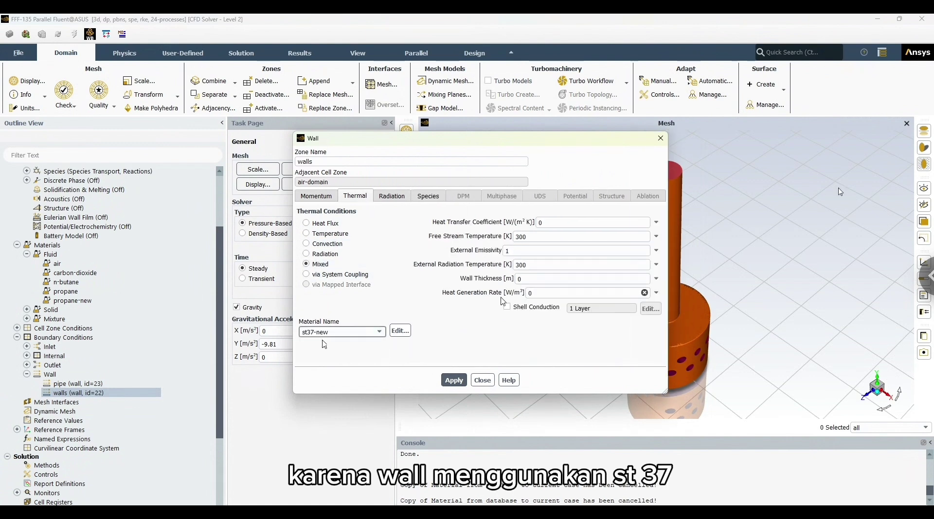
{"action": "type", "text": "0038"}
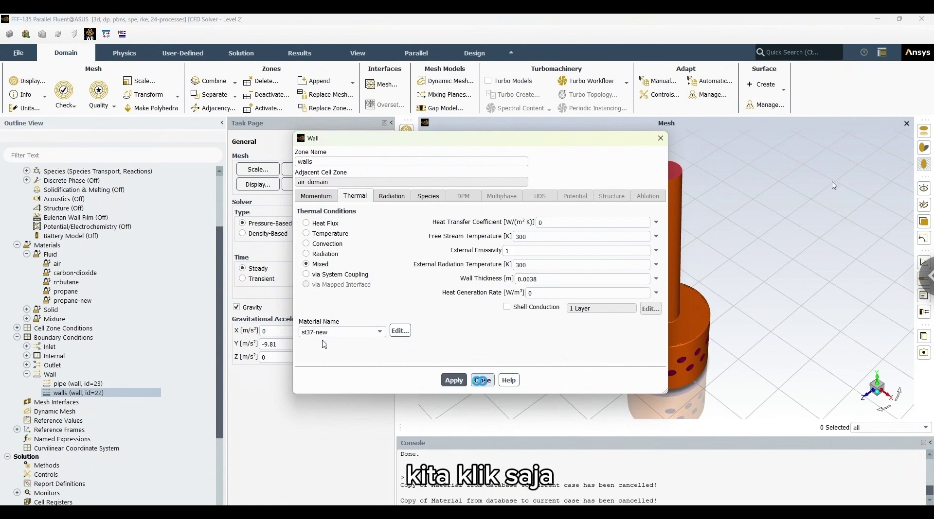
{"action": "left_click", "coordinate": [482, 380]}
- Open the mixture-template material for editing and enter lpg-air as its name
{"action": "scroll", "coordinate": [56, 268], "scroll_direction": "up", "scroll_amount": 3}
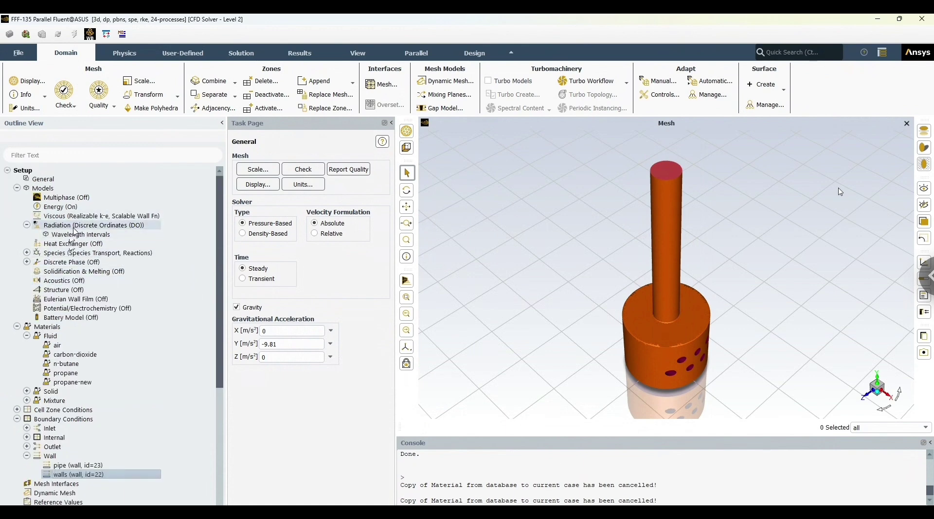
{"action": "scroll", "coordinate": [64, 263], "scroll_direction": "down", "scroll_amount": 2}
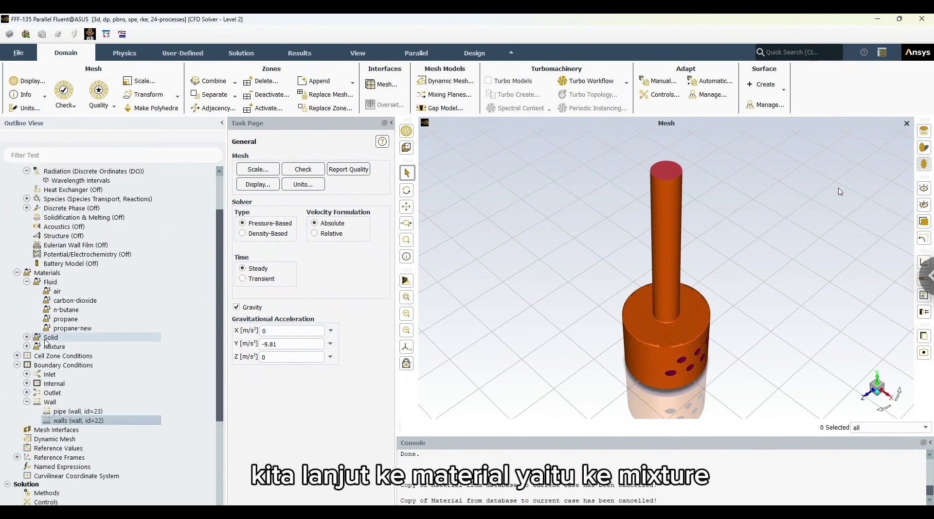
{"action": "scroll", "coordinate": [44, 344], "scroll_direction": "up", "scroll_amount": 2}
{"action": "left_click", "coordinate": [27, 401]}
{"action": "double_click", "coordinate": [69, 411]}
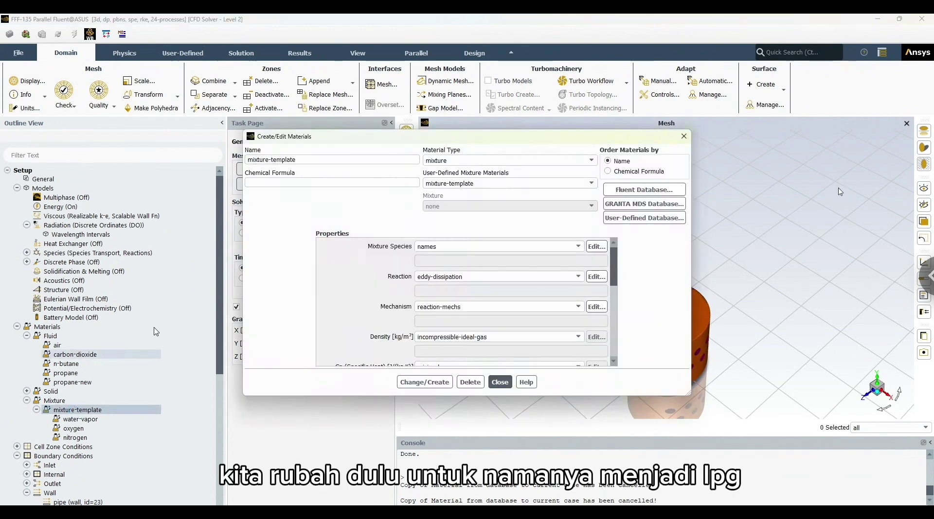
{"action": "type", "text": "lpg-a"}
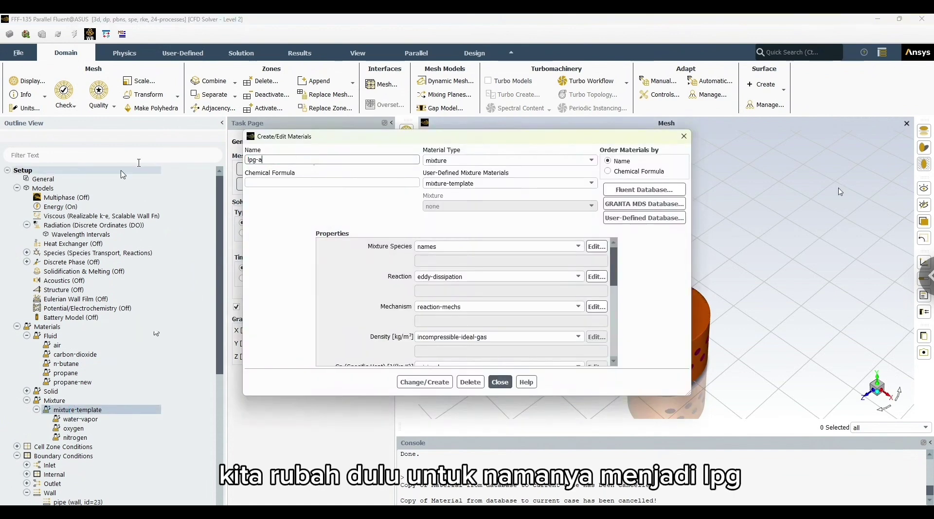
{"action": "type", "text": "ir"}
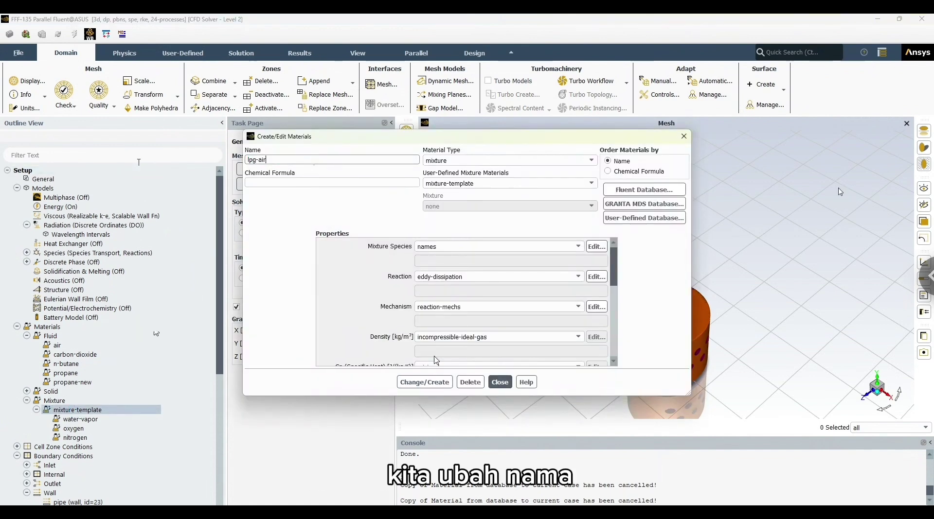
- Edit the mixture species and add n-butane (c4h10), propane (c3h8) and carbon-dioxide (co2) to the selected species
{"action": "left_click", "coordinate": [596, 246]}
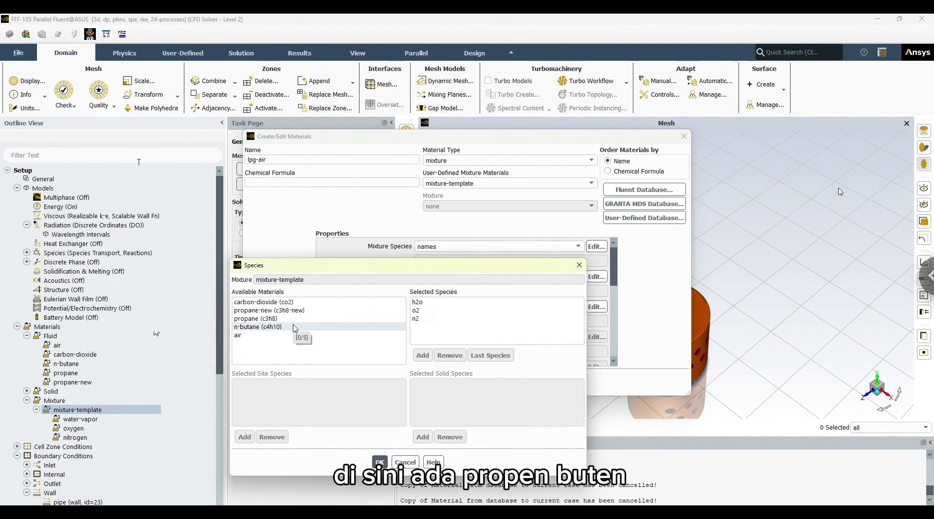
{"action": "left_click", "coordinate": [273, 319]}
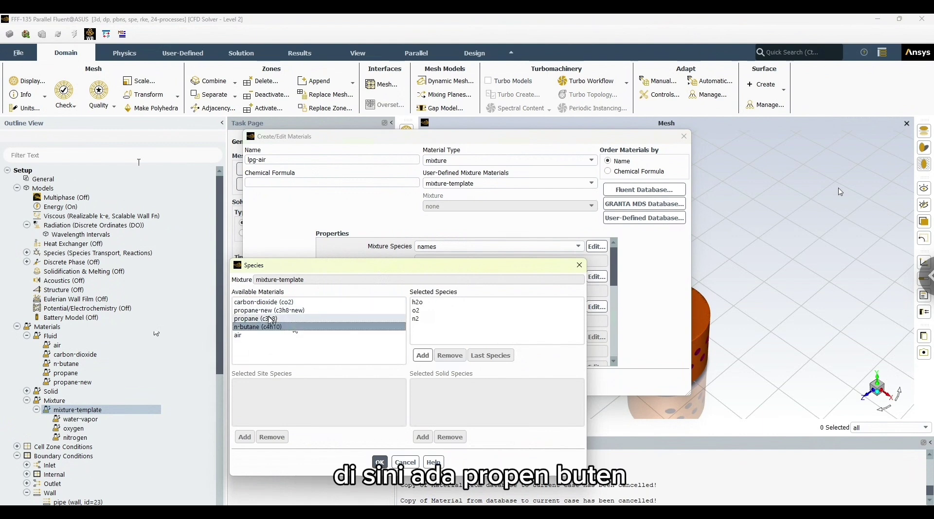
{"action": "left_click", "coordinate": [424, 356]}
{"action": "left_click", "coordinate": [273, 319]}
{"action": "left_click", "coordinate": [423, 356]}
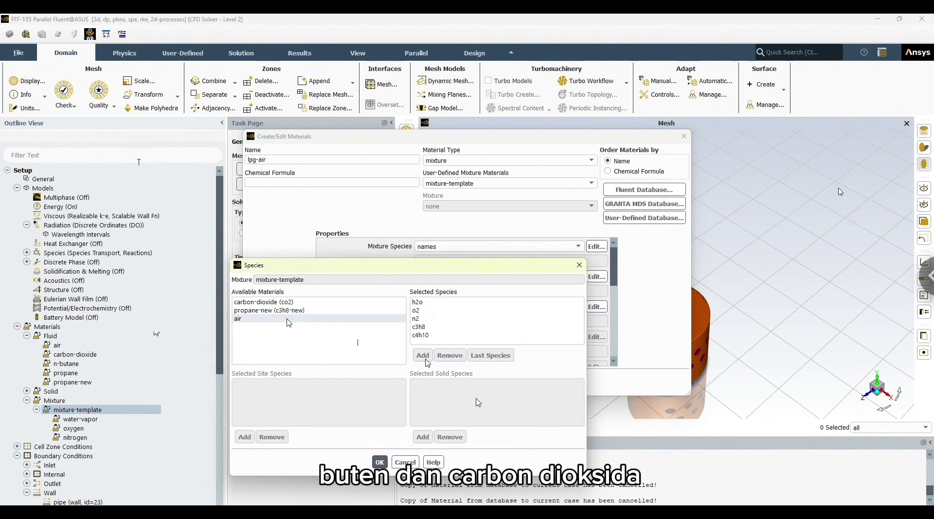
{"action": "left_click", "coordinate": [267, 303]}
{"action": "left_click", "coordinate": [423, 355]}
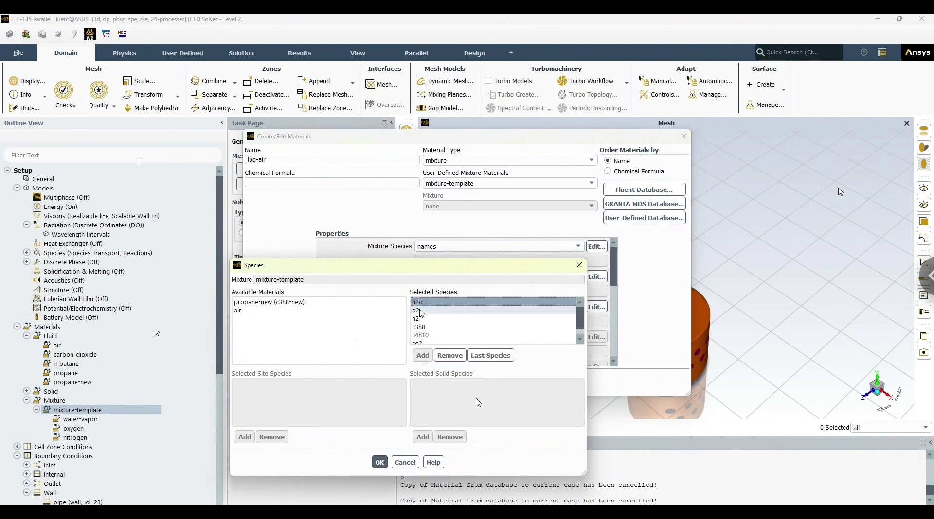
- Move n2 and h2o to the end of the selected species, with h2o last, and confirm the mixture species
{"action": "left_click", "coordinate": [495, 353]}
{"action": "scroll", "coordinate": [455, 326], "scroll_direction": "up", "scroll_amount": 1}
{"action": "left_click", "coordinate": [430, 304]}
{"action": "left_click", "coordinate": [488, 355]}
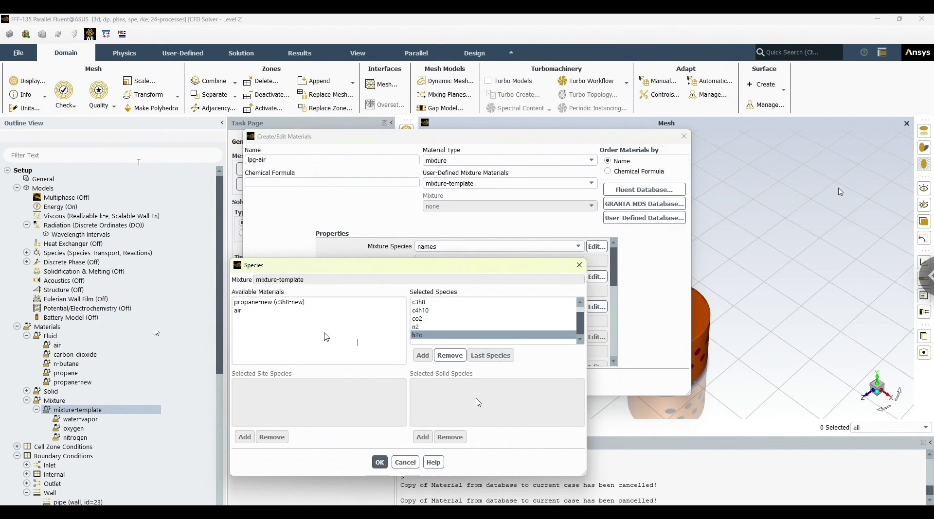
{"action": "left_click", "coordinate": [380, 464]}
- Edit the eddy-dissipation reaction of lpg-air and define three reactants: c3h8, c4h10 and o2
{"action": "left_click", "coordinate": [483, 280]}
{"action": "left_click", "coordinate": [549, 285]}
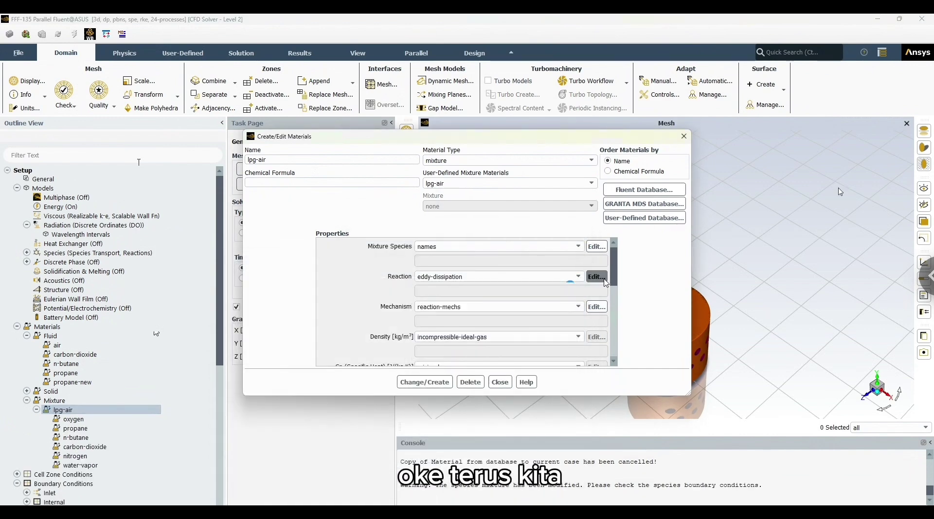
{"action": "left_click", "coordinate": [596, 276]}
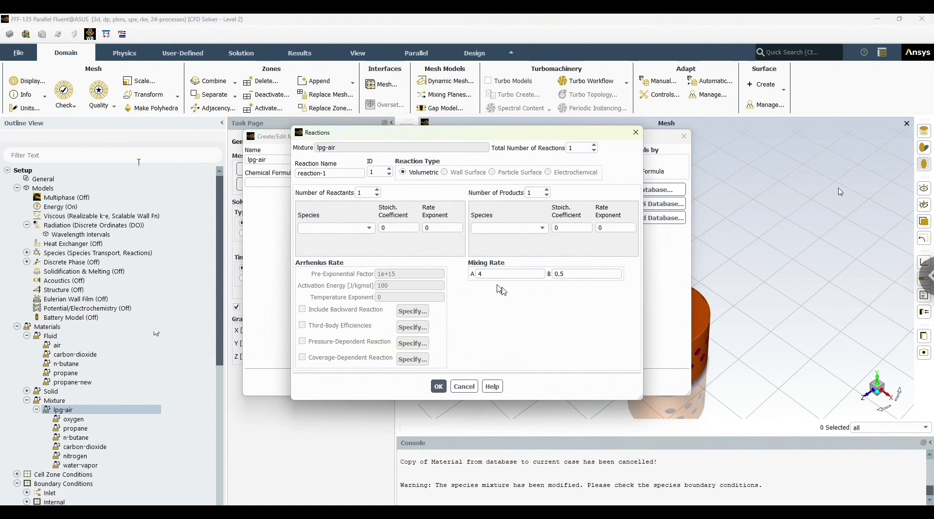
{"action": "left_click", "coordinate": [377, 190]}
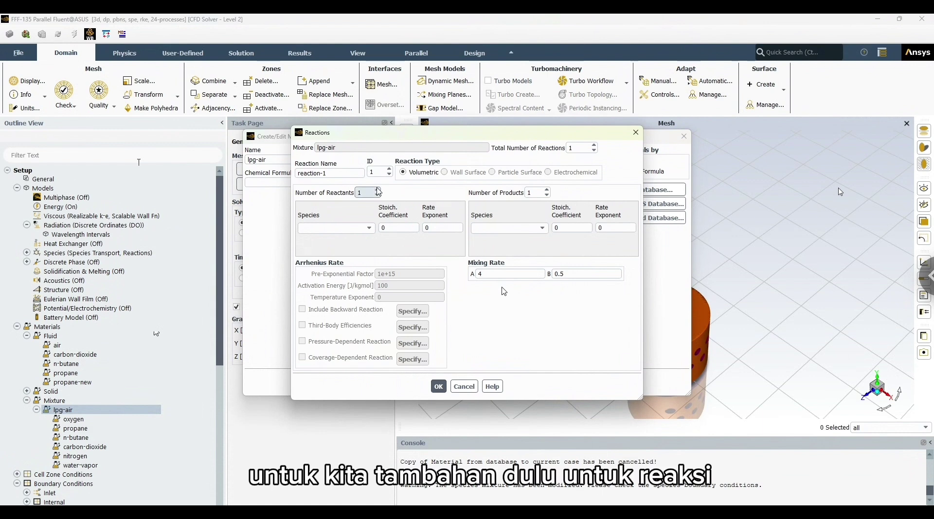
{"action": "left_click", "coordinate": [377, 190]}
{"action": "left_click", "coordinate": [343, 233]}
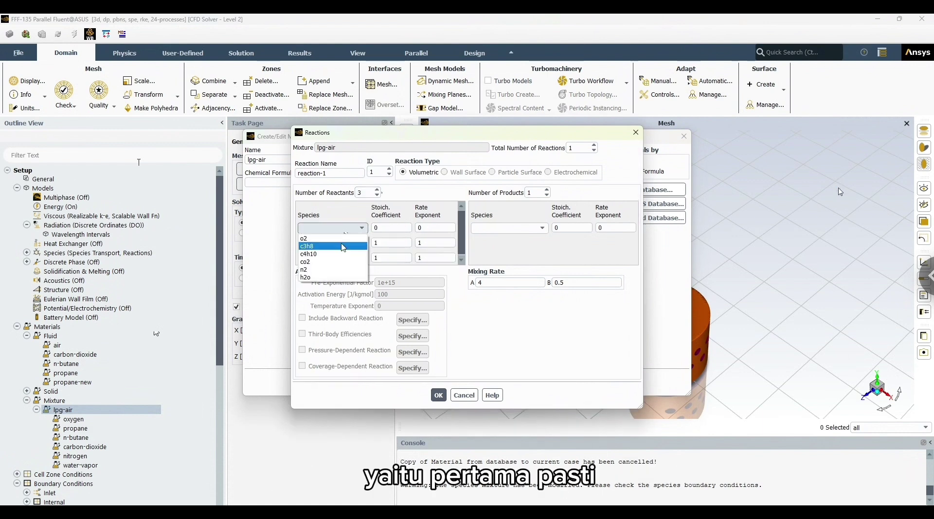
{"action": "left_click", "coordinate": [336, 249]}
{"action": "left_click", "coordinate": [335, 243]}
{"action": "left_click", "coordinate": [329, 269]}
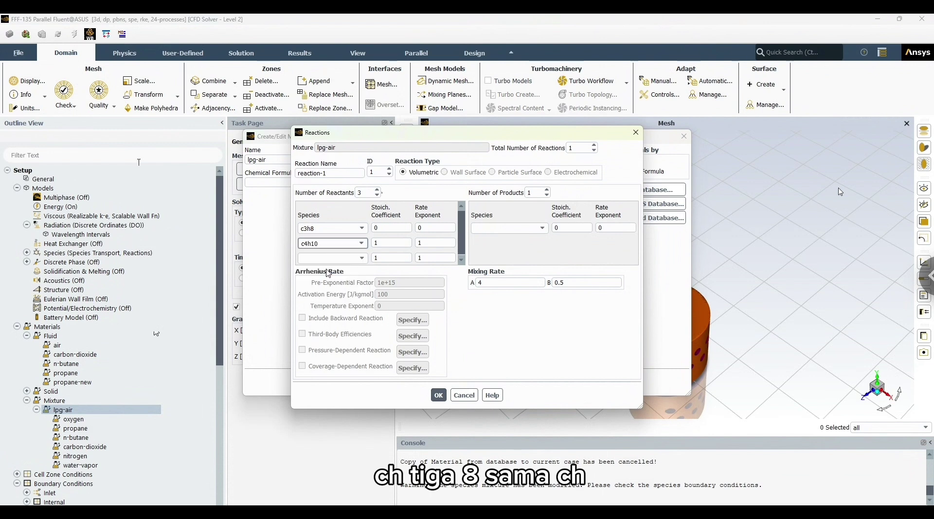
{"action": "left_click", "coordinate": [345, 258]}
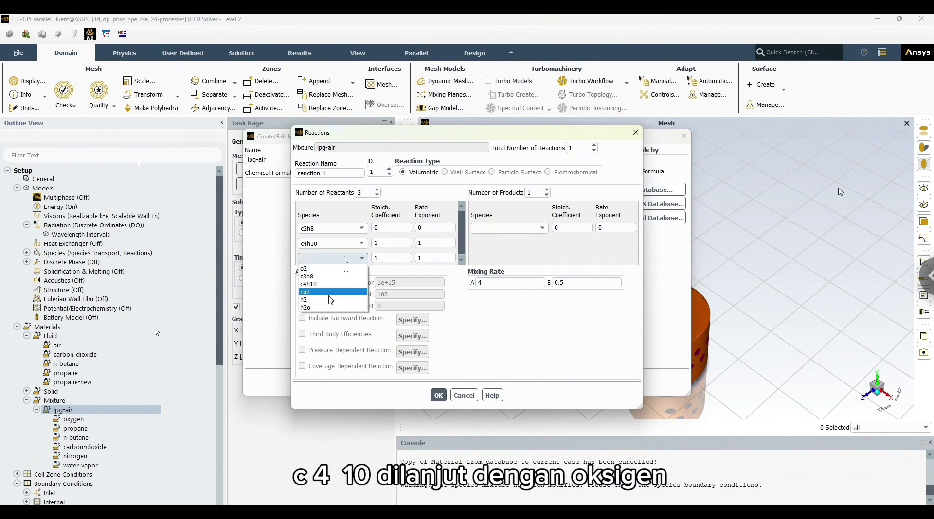
{"action": "left_click", "coordinate": [316, 269]}
- Set the reactants' stoichiometric coefficients to 0.65 for c3h8, 0.35 for c4h10 and 5.525 for o2
{"action": "key", "text": "BackSpace"}
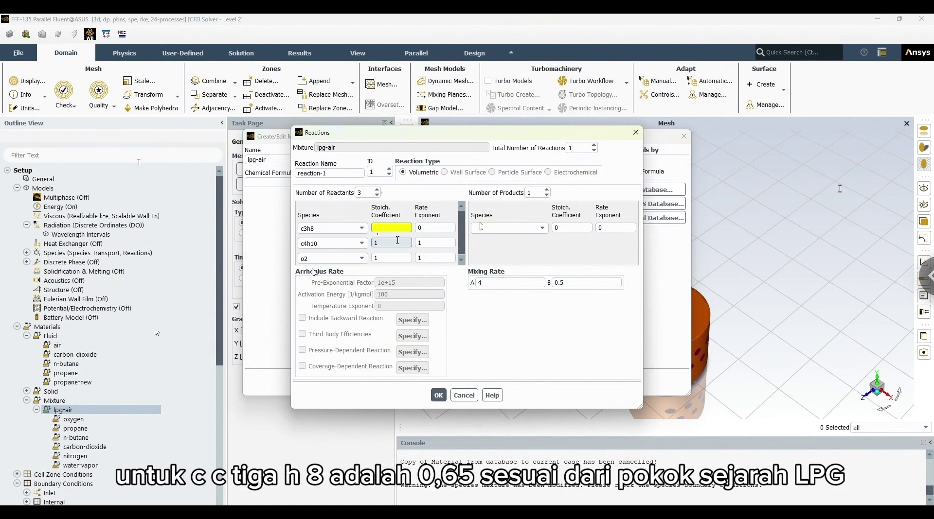
{"action": "type", "text": "0"}
{"action": "key", "text": "BackSpace"}
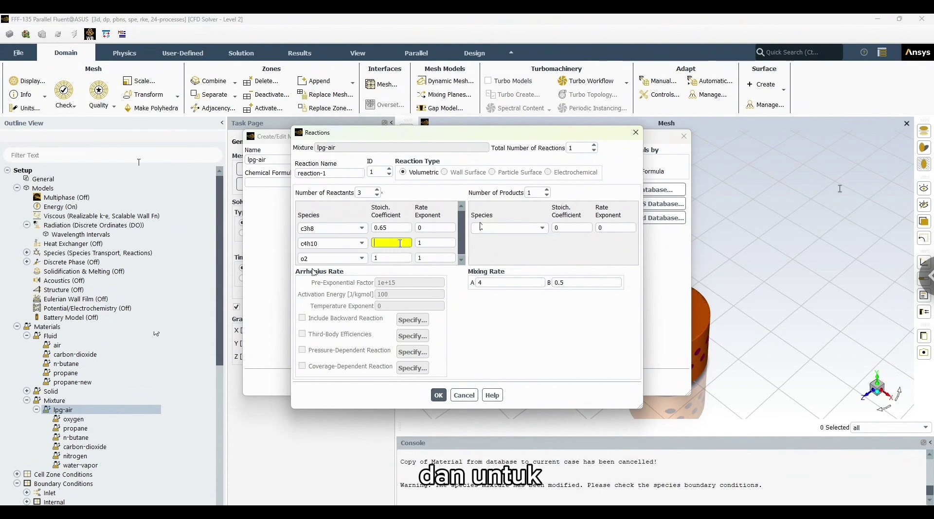
{"action": "type", "text": "0"}
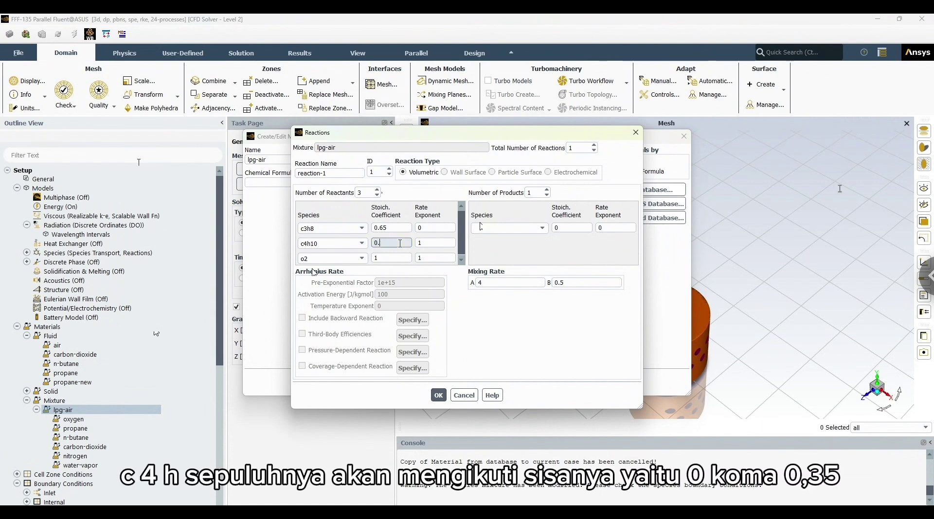
{"action": "type", "text": ".35"}
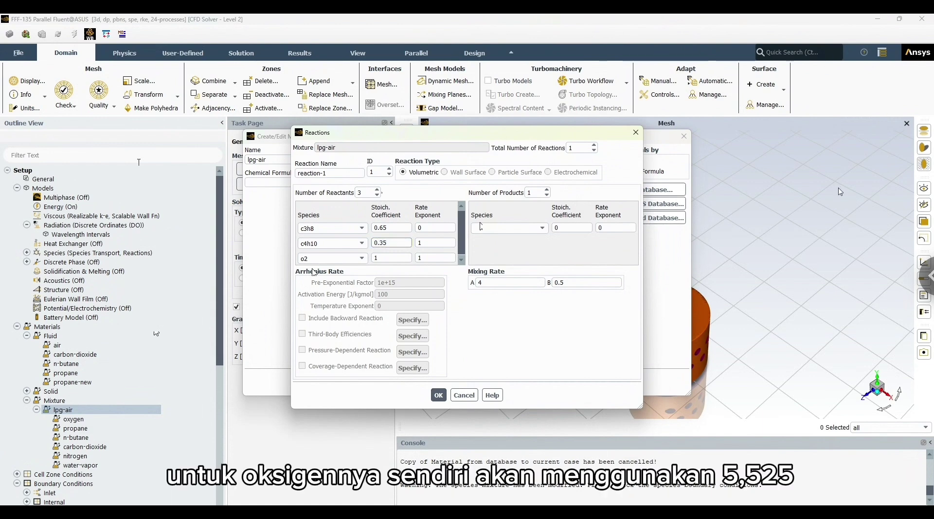
{"action": "left_click", "coordinate": [401, 258]}
{"action": "key", "text": "BackSpace"}
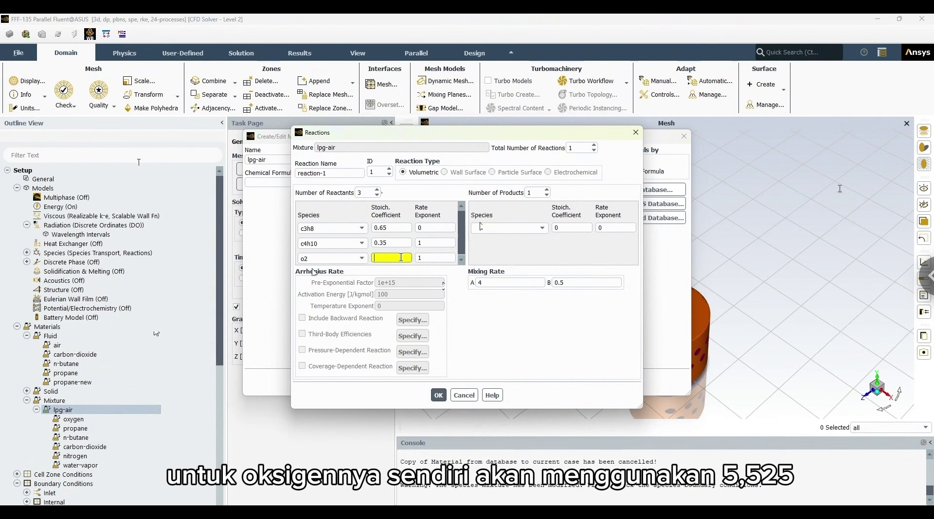
{"action": "type", "text": "5.525"}
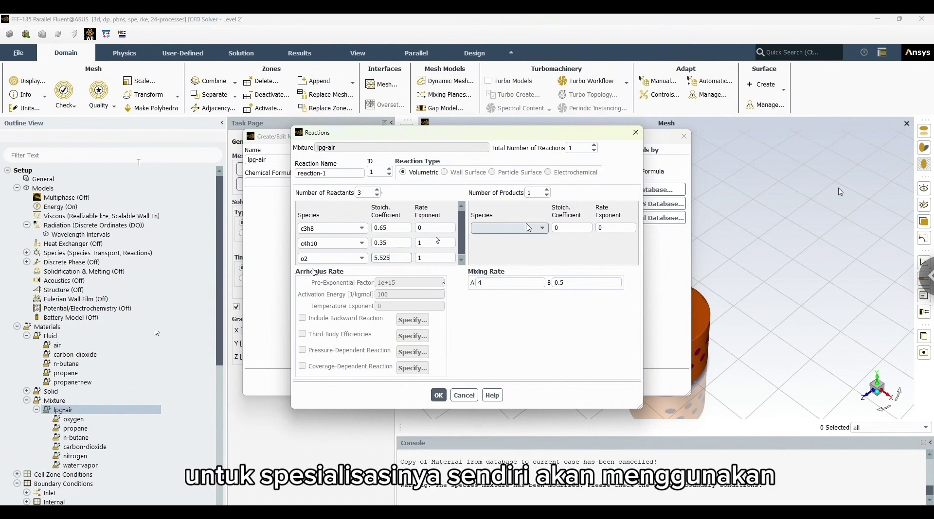
- Define two products, h2o with stoichiometric coefficient 4.35 and co2 with 3.35, confirm the reaction and close the material editor
{"action": "left_click", "coordinate": [547, 190]}
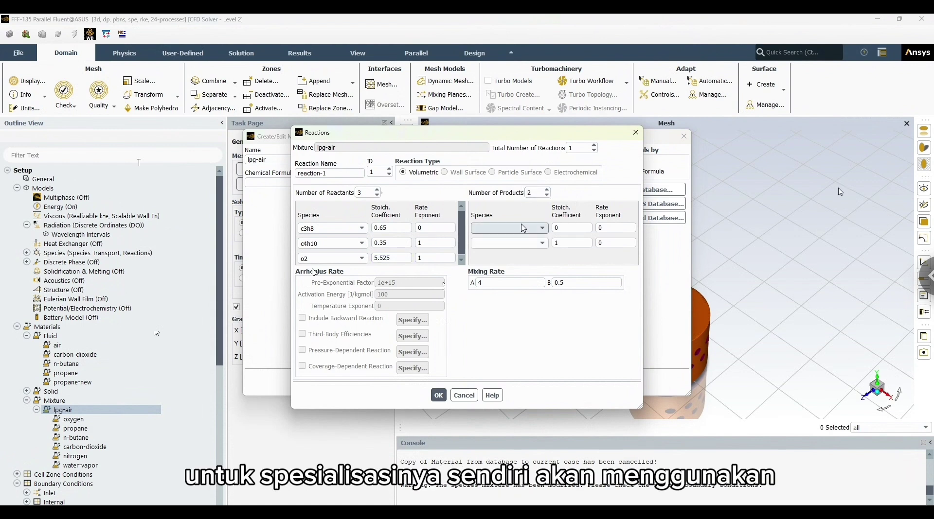
{"action": "left_click", "coordinate": [504, 228]}
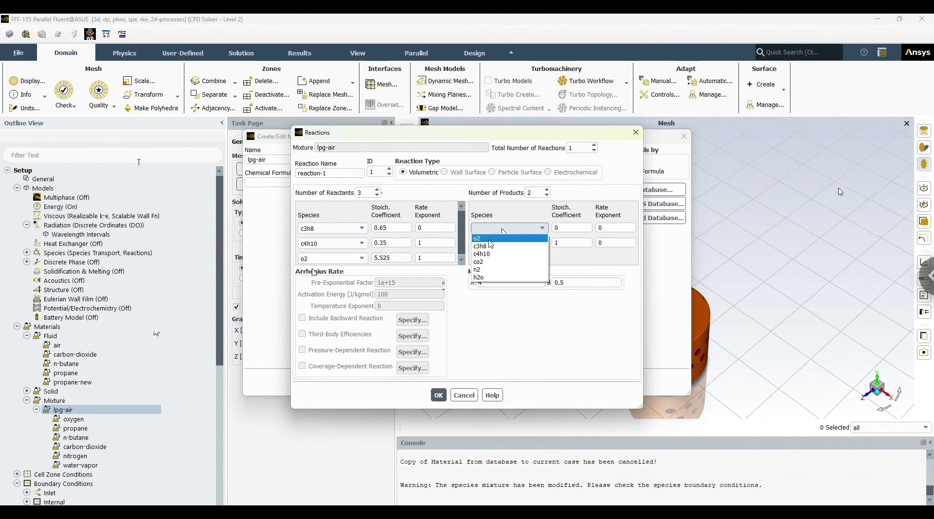
{"action": "left_click", "coordinate": [486, 278]}
{"action": "left_click", "coordinate": [494, 244]}
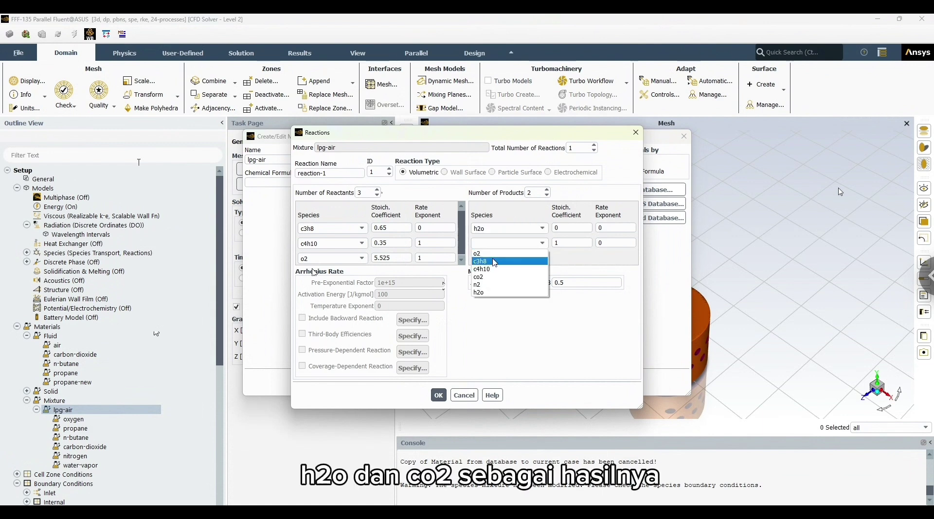
{"action": "left_click", "coordinate": [479, 277]}
{"action": "left_click", "coordinate": [570, 227]}
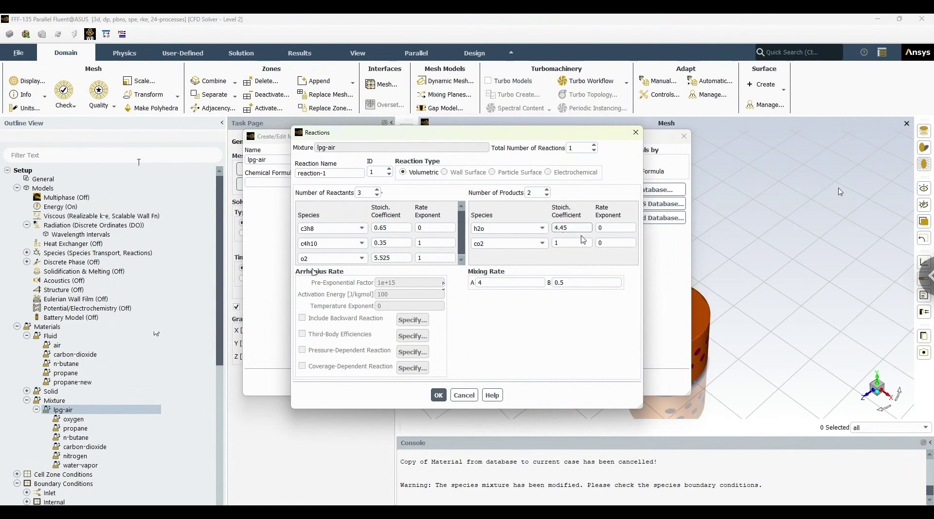
{"action": "left_click", "coordinate": [562, 244]}
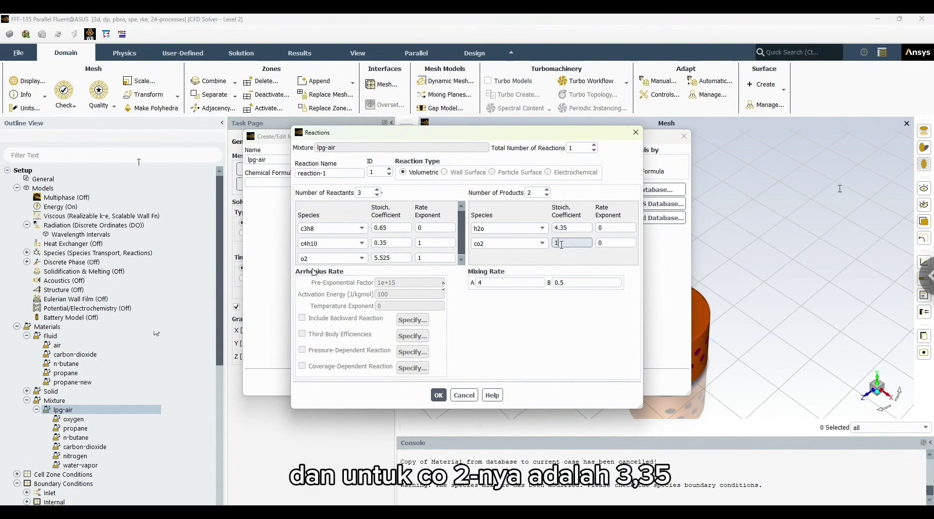
{"action": "type", "text": "3.35"}
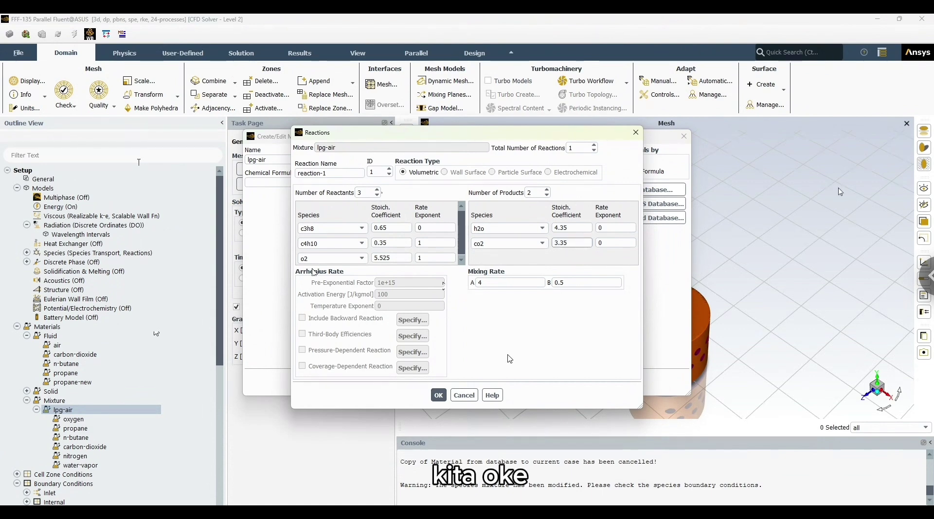
{"action": "left_click", "coordinate": [438, 395]}
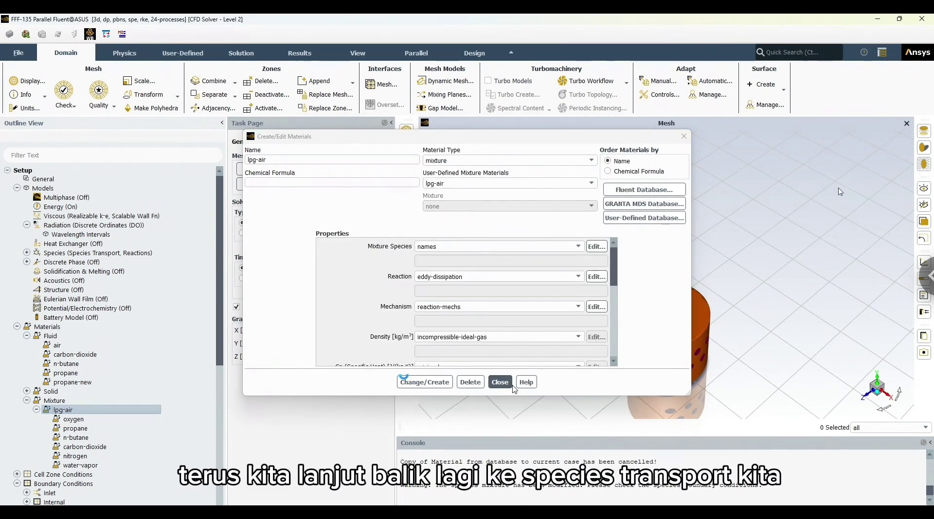
{"action": "left_click", "coordinate": [501, 380]}
- Set the species model's chemistry solver to Relax to Chemical Equilibrium, apply it and confirm
{"action": "double_click", "coordinate": [72, 253]}
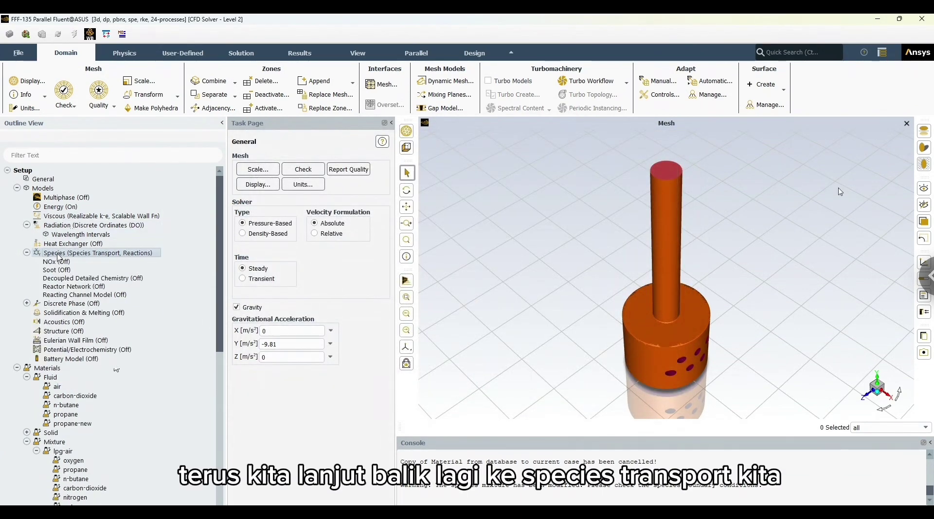
{"action": "left_click", "coordinate": [317, 305]}
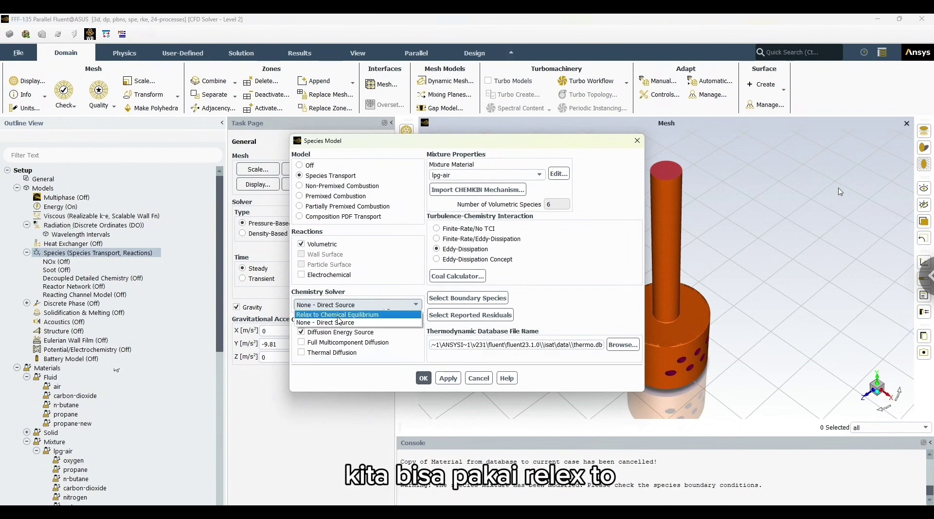
{"action": "left_click", "coordinate": [343, 316]}
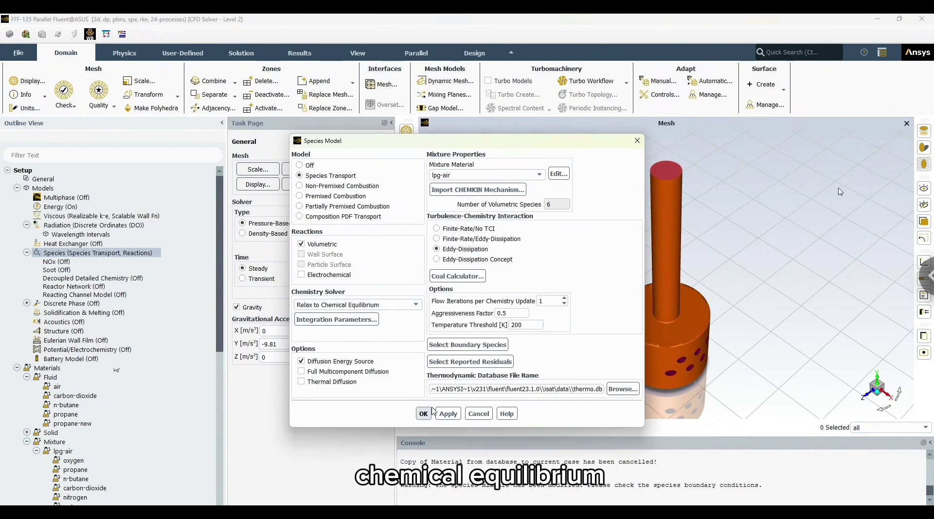
{"action": "left_click", "coordinate": [446, 417]}
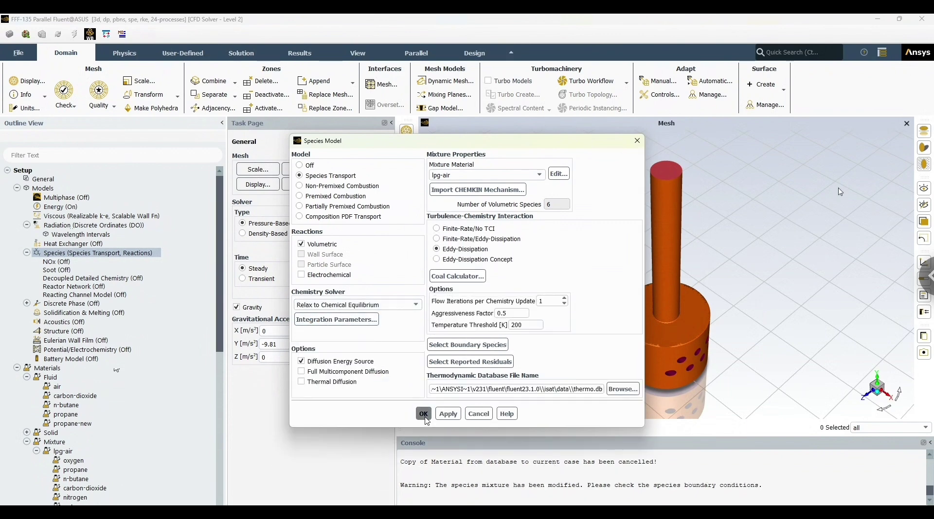
{"action": "left_click", "coordinate": [423, 414]}
- Open the air-inlet boundary condition and set its velocity magnitude to 0.138 m/s
{"action": "scroll", "coordinate": [73, 360], "scroll_direction": "down", "scroll_amount": 4}
{"action": "scroll", "coordinate": [39, 340], "scroll_direction": "down", "scroll_amount": 4}
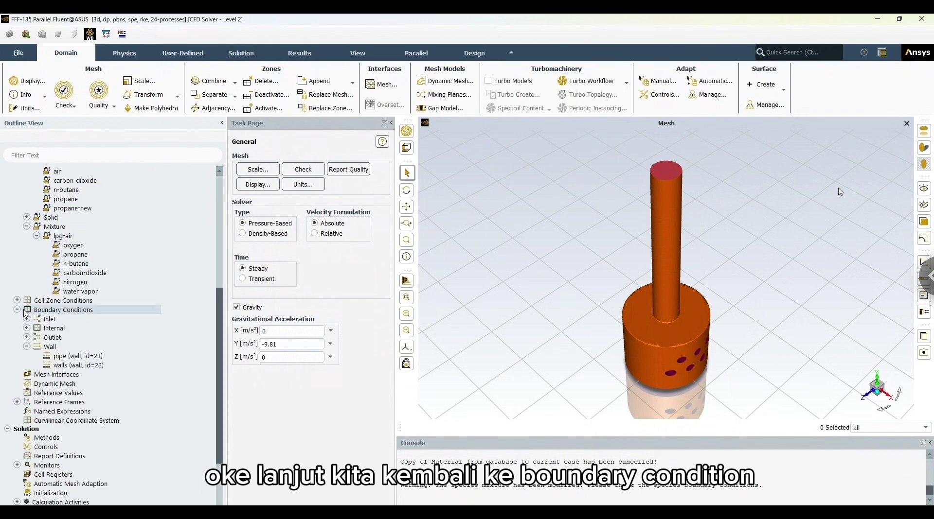
{"action": "left_click", "coordinate": [27, 320]}
{"action": "scroll", "coordinate": [29, 321], "scroll_direction": "down", "scroll_amount": 1}
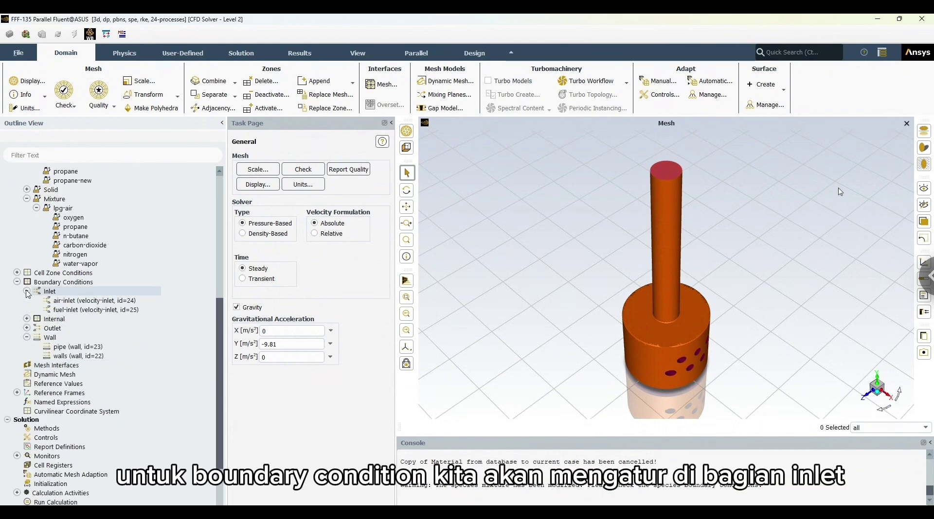
{"action": "left_click", "coordinate": [78, 300]}
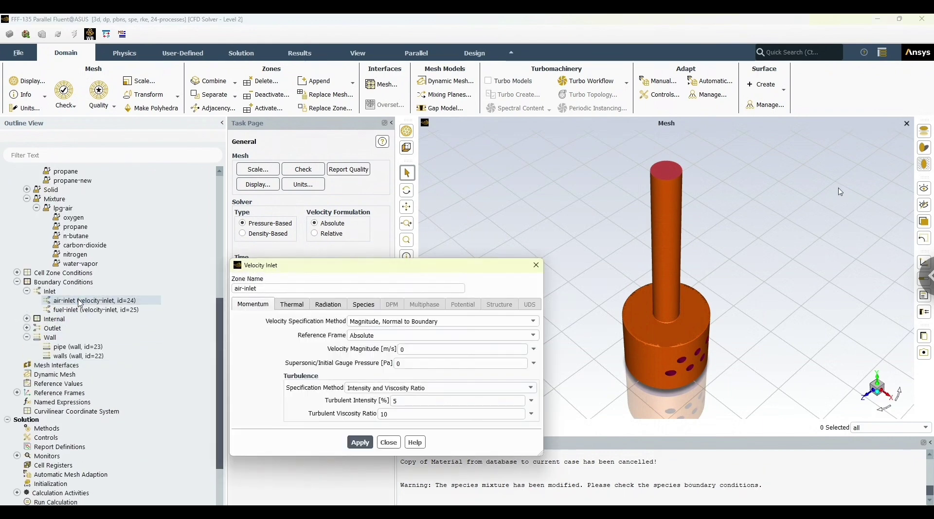
{"action": "left_click", "coordinate": [423, 351]}
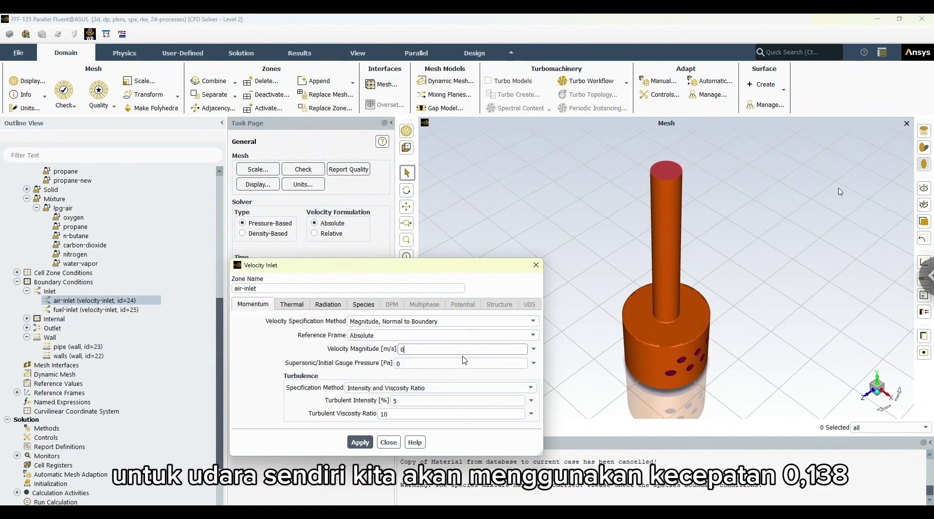
{"action": "type", "text": "0.18"}
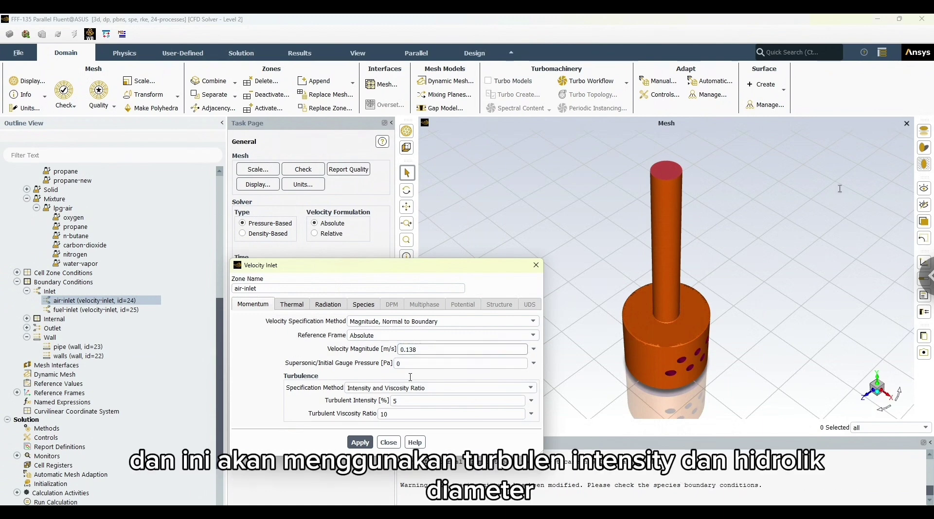
- Specify the air-inlet turbulence by Intensity and Hydraulic Diameter, with 8.3 % turbulent intensity and a hydraulic diameter of 0.195 m
{"action": "left_click", "coordinate": [438, 388]}
{"action": "left_click", "coordinate": [414, 419]}
{"action": "key", "text": "BackSpace"}
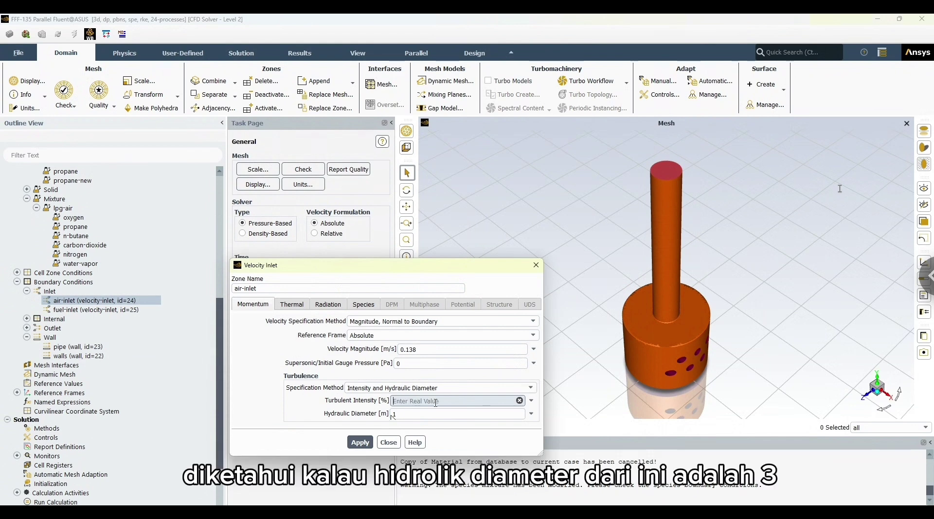
{"action": "type", "text": "8.3"}
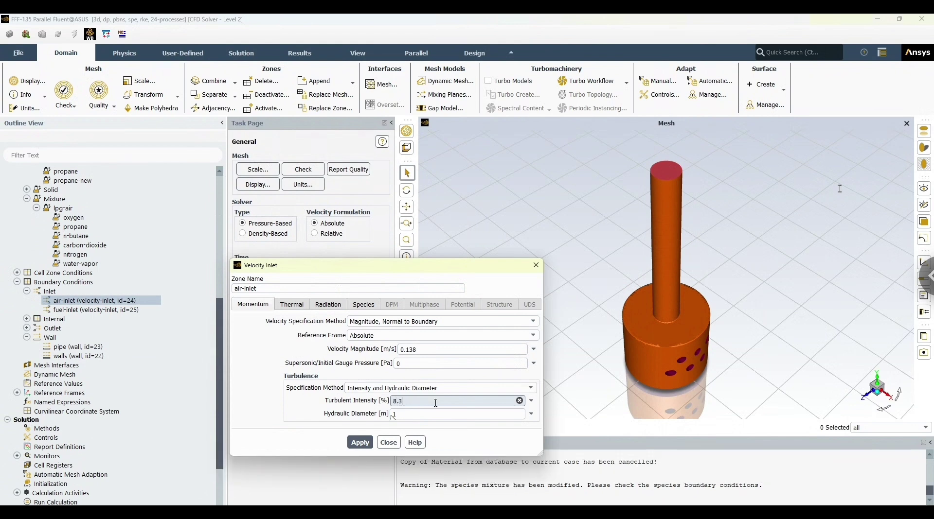
{"action": "left_click", "coordinate": [408, 414]}
{"action": "key", "text": "BackSpace"}
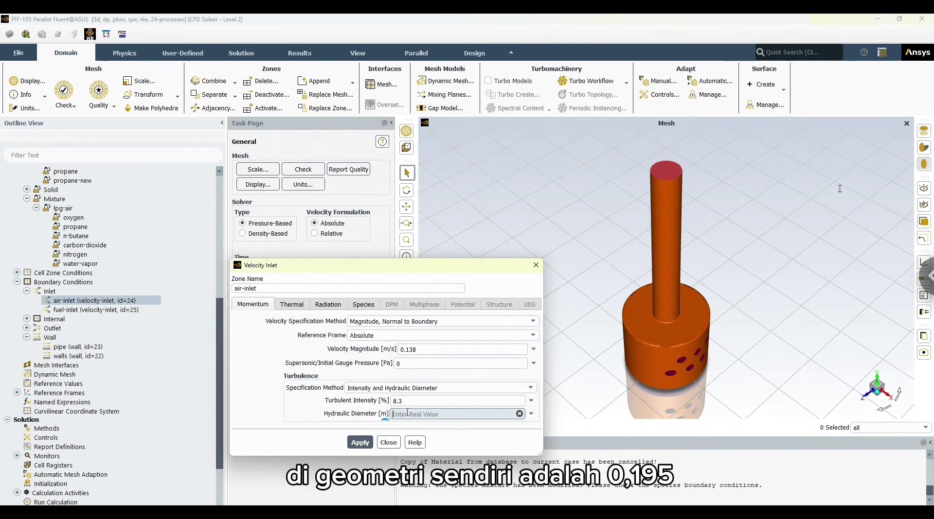
{"action": "type", "text": "0."}
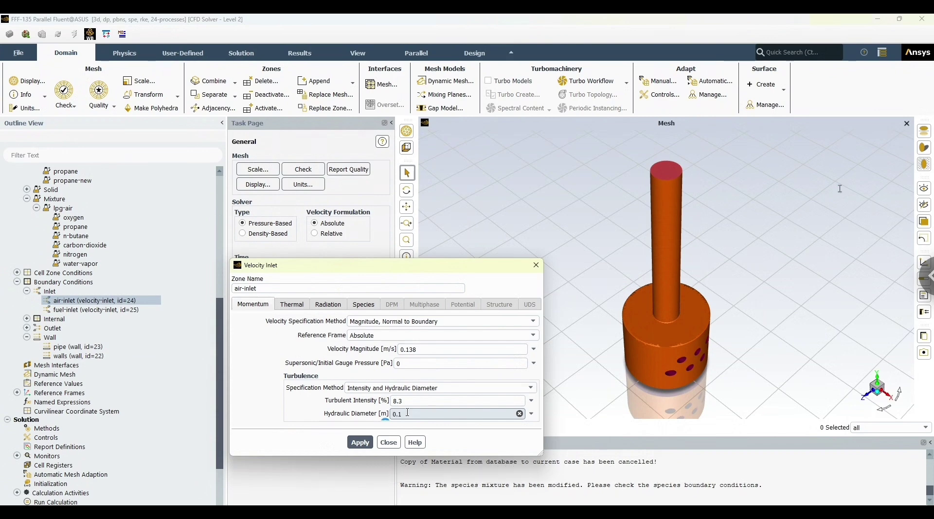
{"action": "type", "text": "195"}
- Set the air-inlet o2 species mass fraction to 0.23, apply it and close the boundary condition
{"action": "left_click", "coordinate": [293, 305]}
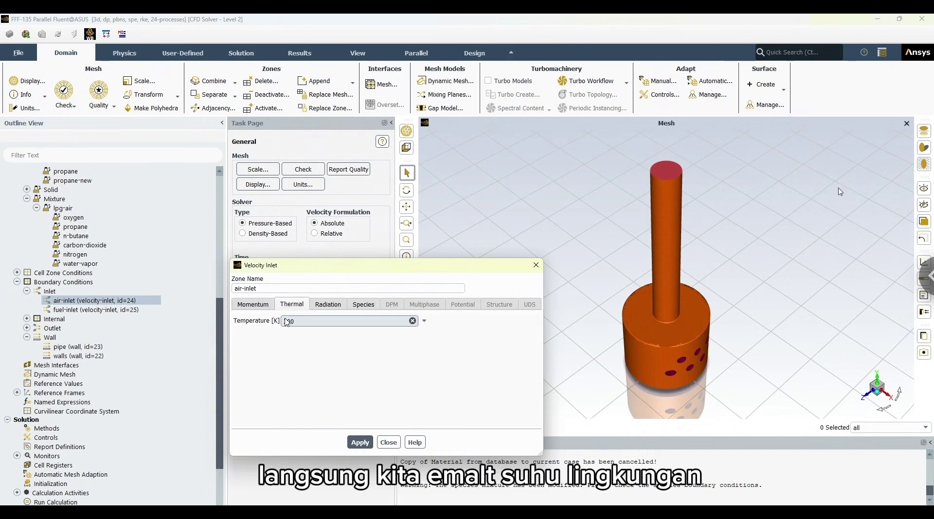
{"action": "left_click", "coordinate": [330, 304]}
{"action": "left_click", "coordinate": [365, 304]}
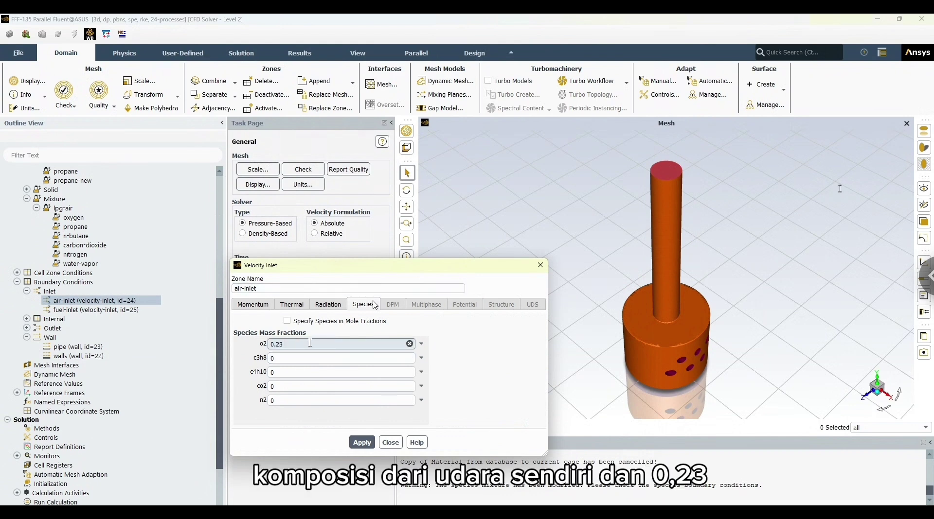
{"action": "left_click", "coordinate": [362, 442]}
{"action": "left_click", "coordinate": [391, 442]}
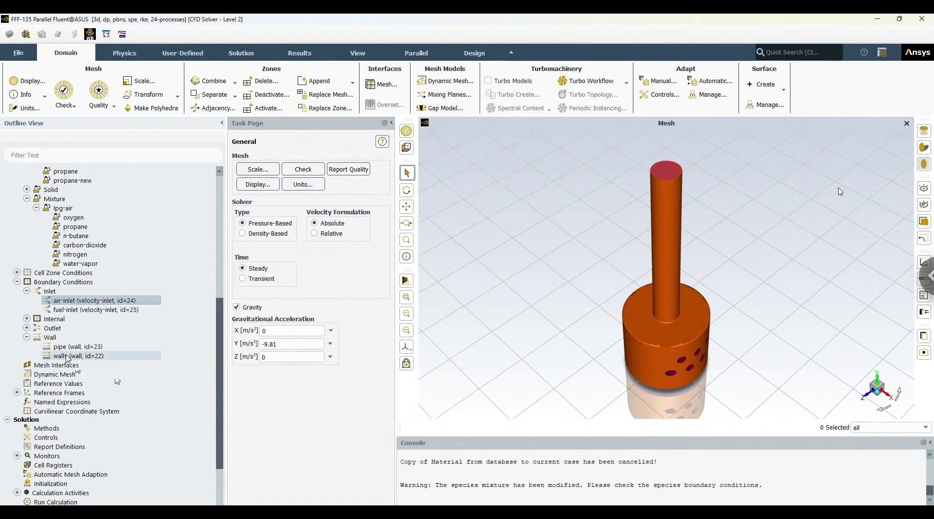
- Open the fuel-inlet boundary condition and set its velocity magnitude to 0.0646 m/s
{"action": "double_click", "coordinate": [97, 311]}
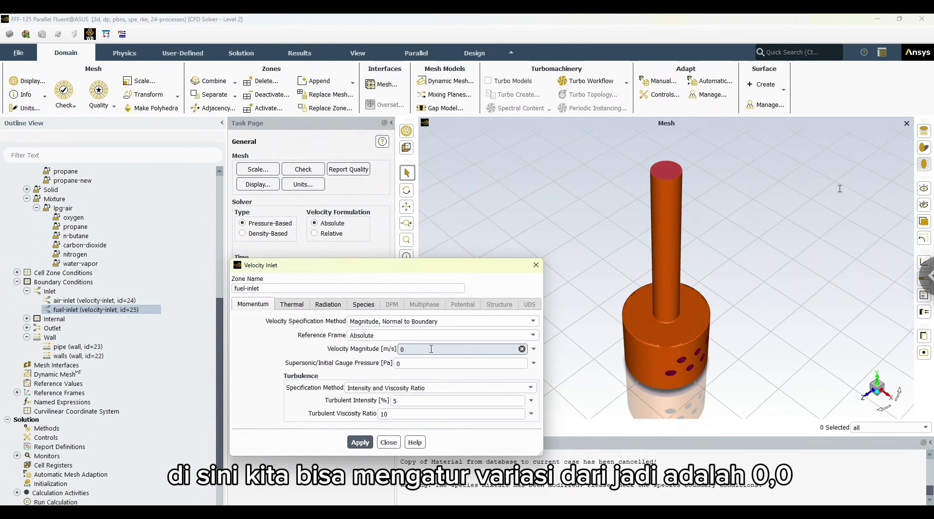
{"action": "key", "text": "BackSpace"}
{"action": "type", "text": ".0646"}
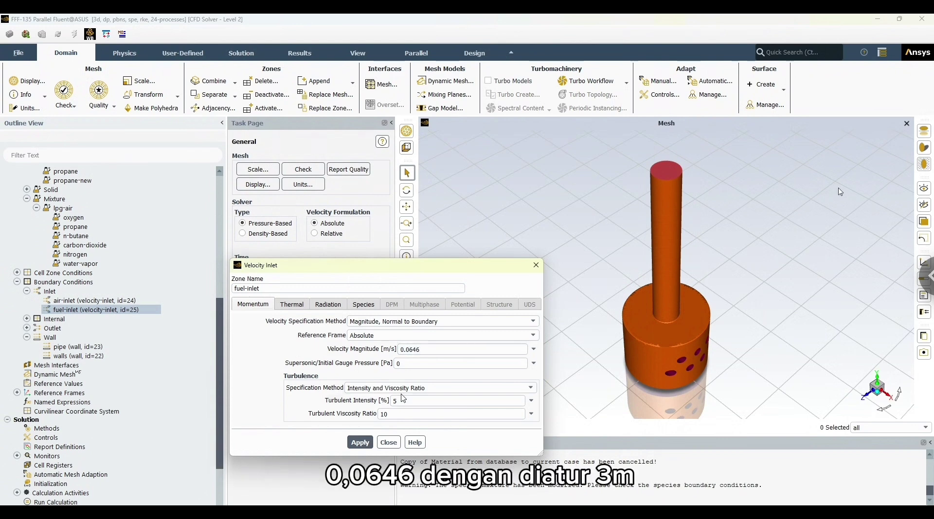
- Specify the fuel-inlet turbulence by Intensity and Hydraulic Diameter, with a hydraulic diameter of 0.0085853 m
{"action": "left_click", "coordinate": [440, 388]}
{"action": "left_click", "coordinate": [410, 409]}
{"action": "double_click", "coordinate": [411, 401]}
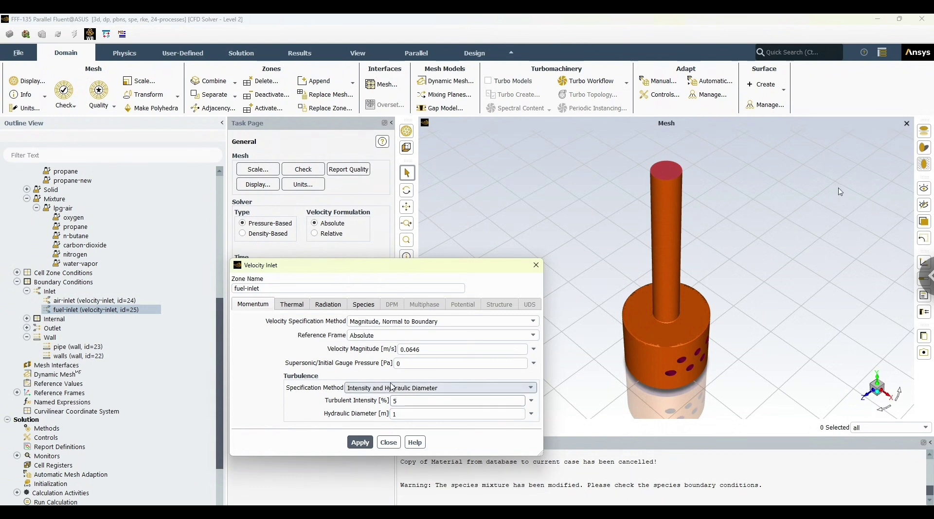
{"action": "type", "text": "0.0"}
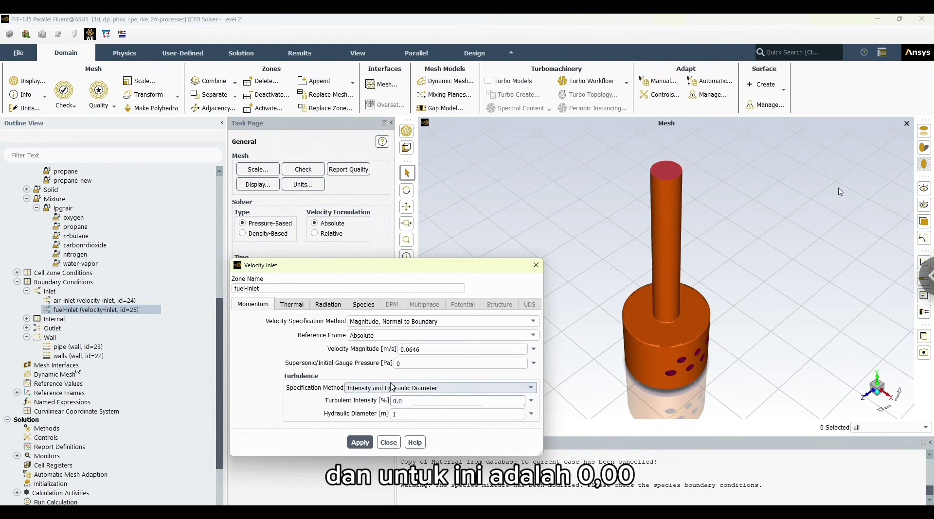
{"action": "type", "text": "0"}
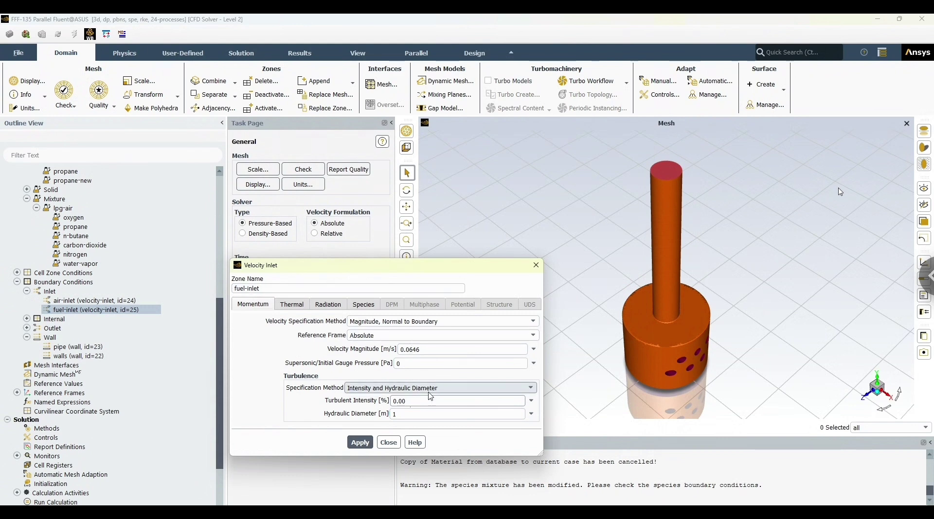
{"action": "double_click", "coordinate": [392, 403]}
{"action": "left_click", "coordinate": [411, 417]}
{"action": "key", "text": "BackSpace"}
{"action": "type", "text": "0.00"}
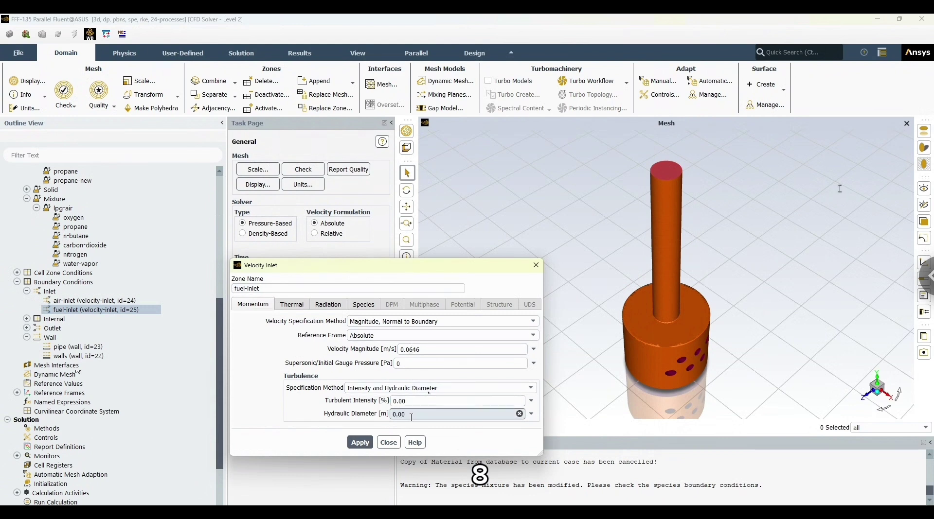
{"action": "type", "text": "85853"}
- Set the fuel-inlet turbulent intensity to 11.6 %
{"action": "left_click_drag", "start_coordinate": [411, 402], "coordinate": [372, 401]}
{"action": "key", "text": "BackSpace"}
{"action": "type", "text": "1"}
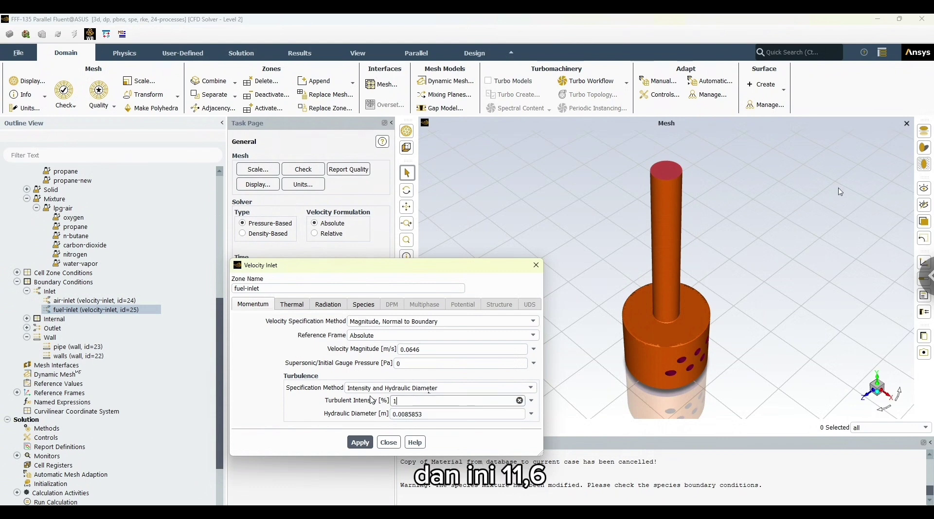
{"action": "type", "text": "1.6"}
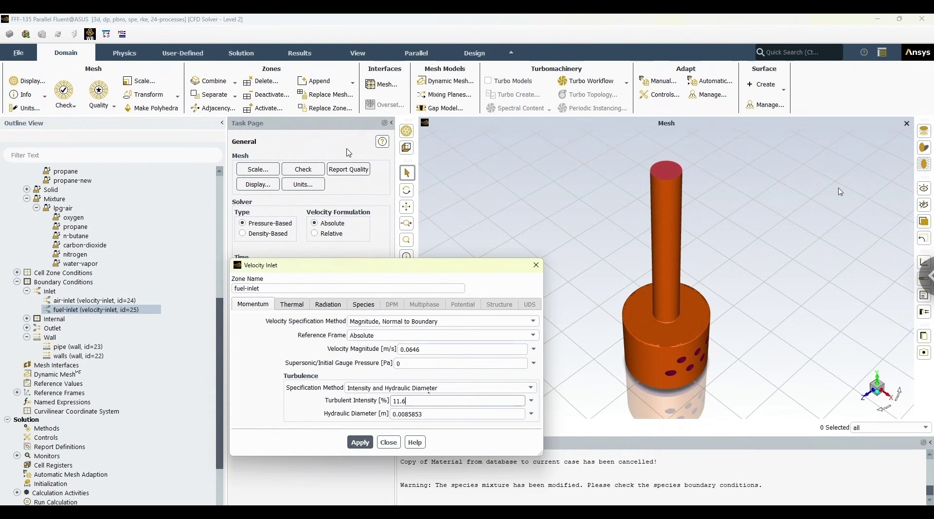
- Set the fuel-inlet species mass fractions for c3h8 (0.65) and c4h10, apply them and close the boundary condition
{"action": "left_click", "coordinate": [299, 308]}
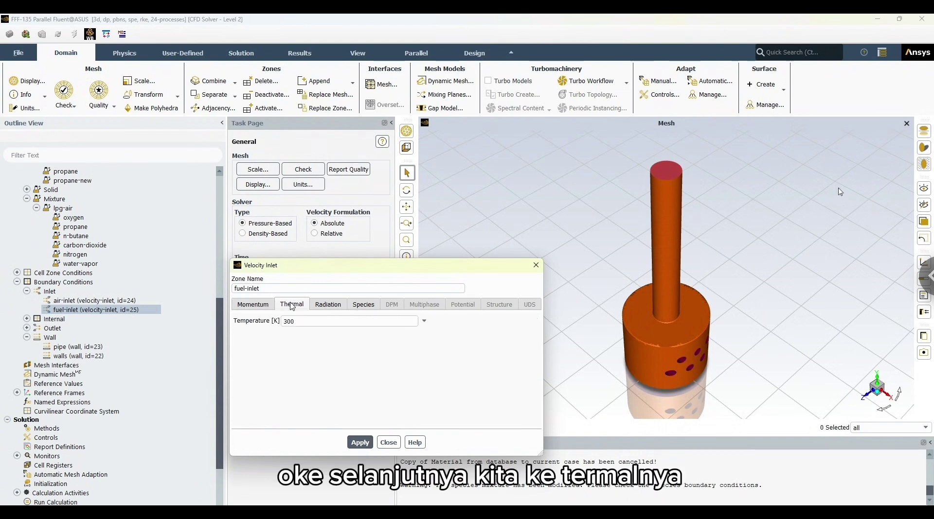
{"action": "left_click", "coordinate": [364, 305]}
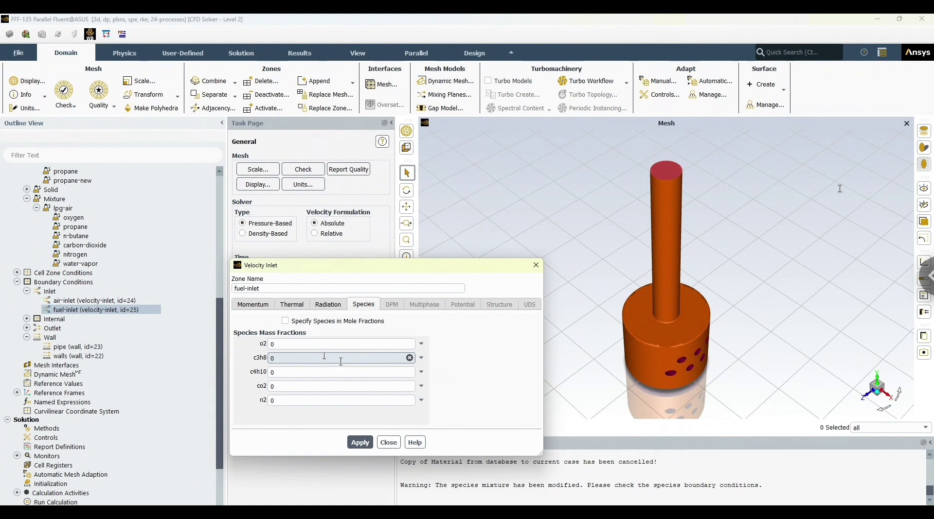
{"action": "type", "text": "56"}
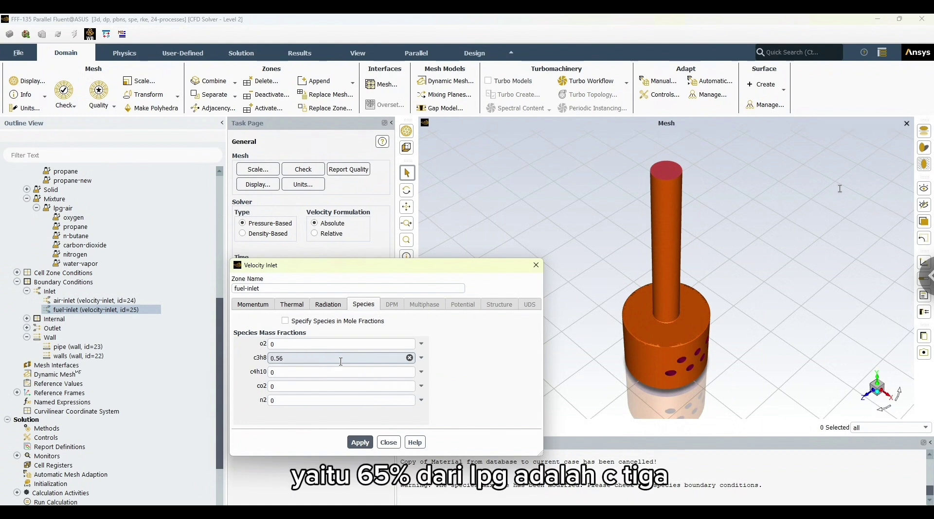
{"action": "left_click", "coordinate": [288, 372]}
{"action": "type", "text": ".5"}
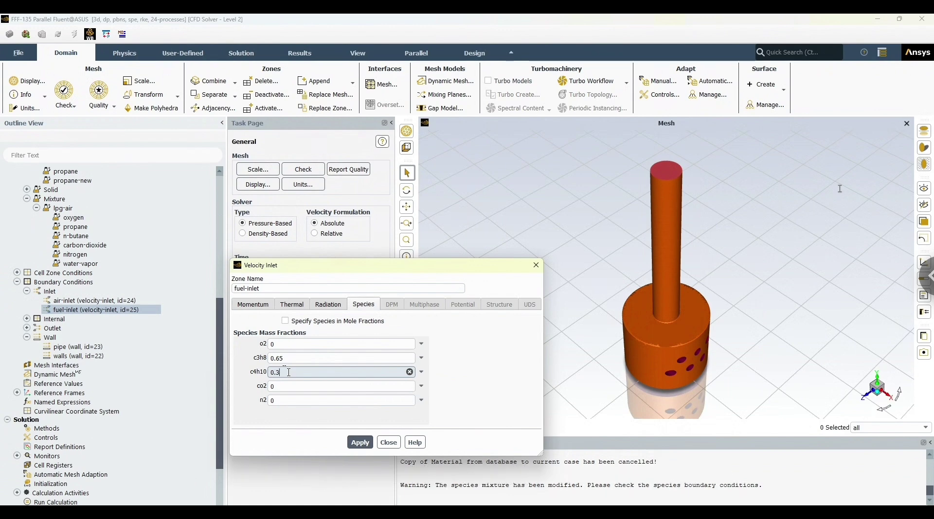
{"action": "left_click", "coordinate": [360, 442]}
{"action": "left_click", "coordinate": [389, 443]}
- Examine the solution methods and relaxation factors, plus the absolute convergence criteria in the residual monitors
{"action": "scroll", "coordinate": [117, 405], "scroll_direction": "down", "scroll_amount": 2}
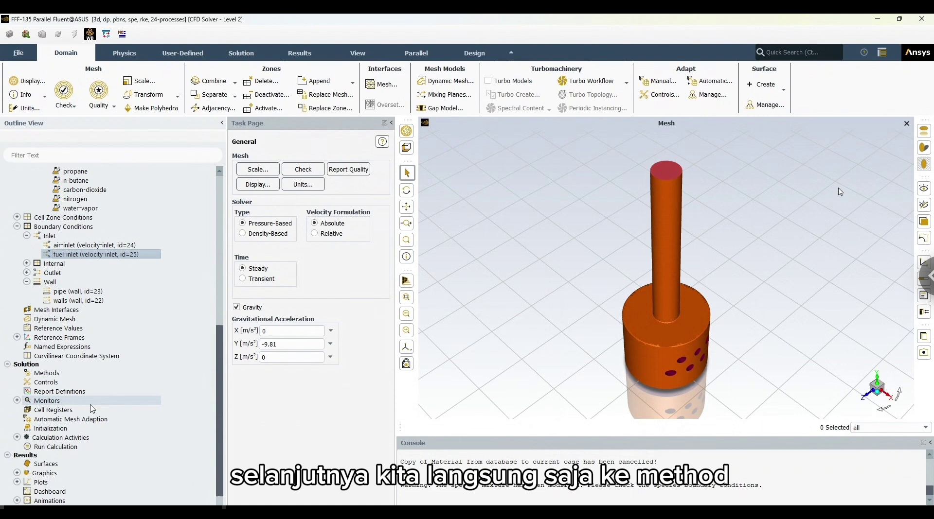
{"action": "left_click", "coordinate": [51, 374]}
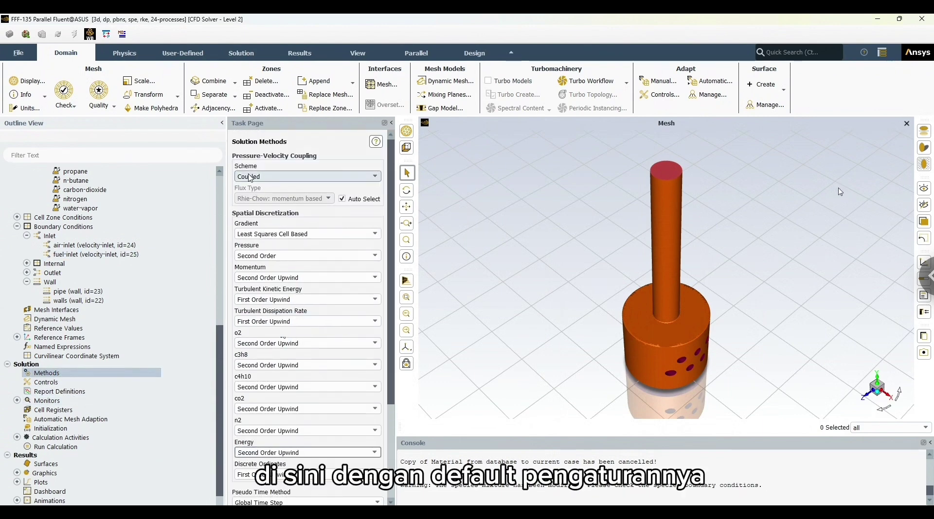
{"action": "left_click", "coordinate": [48, 382]}
{"action": "scroll", "coordinate": [275, 263], "scroll_direction": "down", "scroll_amount": 5}
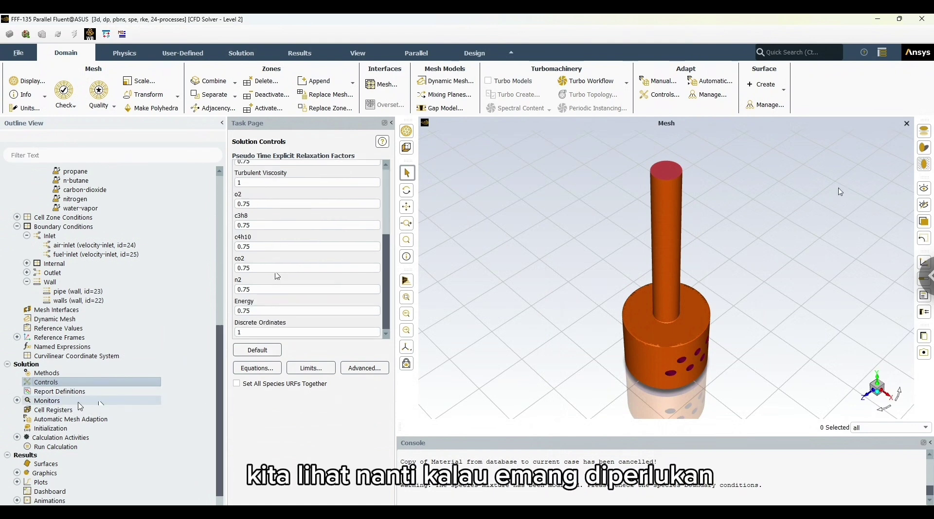
{"action": "left_click", "coordinate": [17, 401]}
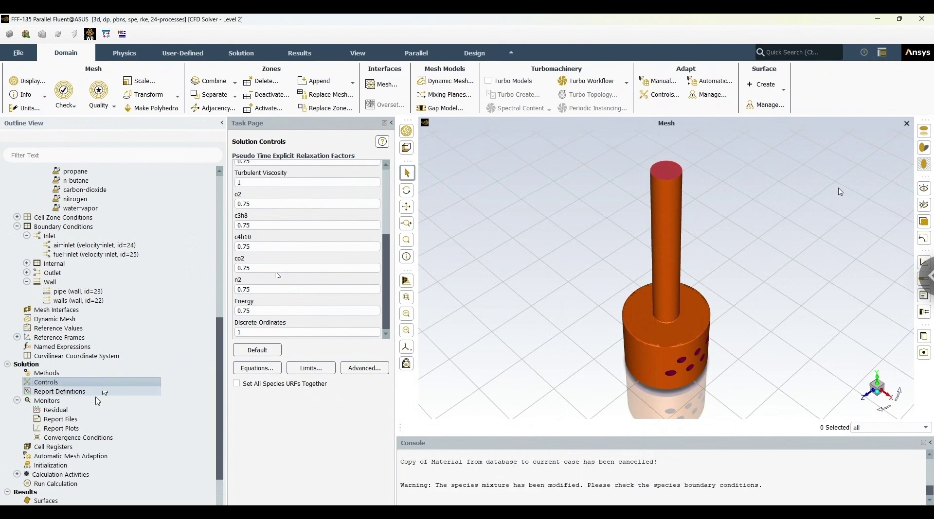
{"action": "double_click", "coordinate": [53, 410]}
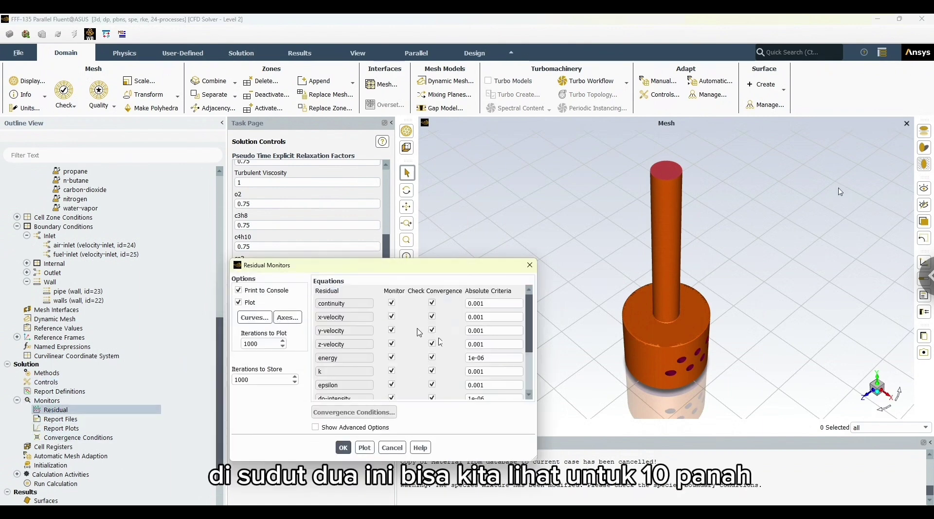
{"action": "scroll", "coordinate": [438, 360], "scroll_direction": "down", "scroll_amount": 5}
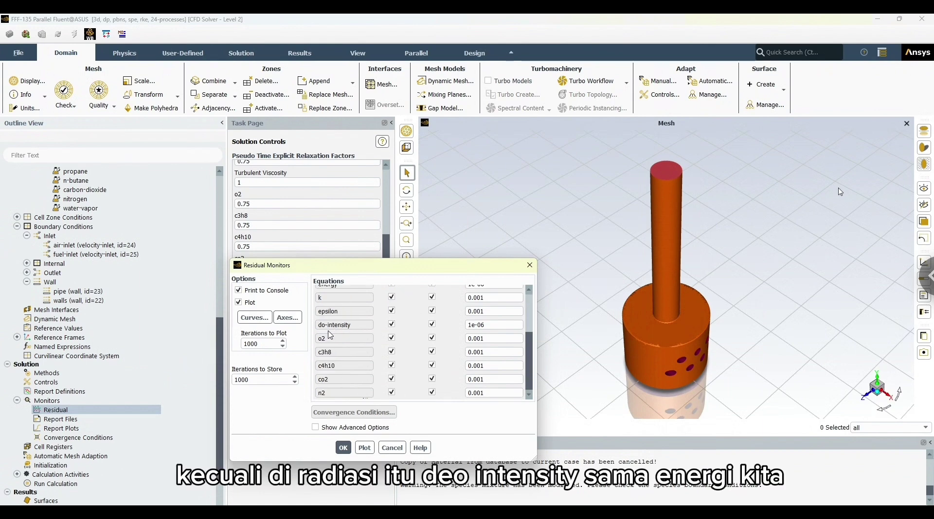
{"action": "scroll", "coordinate": [363, 347], "scroll_direction": "up", "scroll_amount": 2}
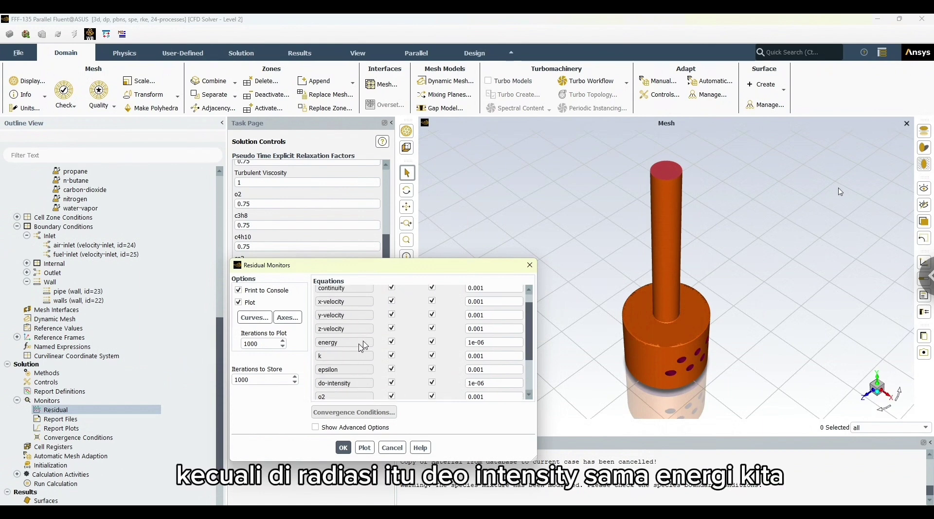
{"action": "left_click", "coordinate": [343, 447]}
- Initialize the solution with Hybrid Initialization and check its console output
{"action": "scroll", "coordinate": [73, 452], "scroll_direction": "down", "scroll_amount": 2}
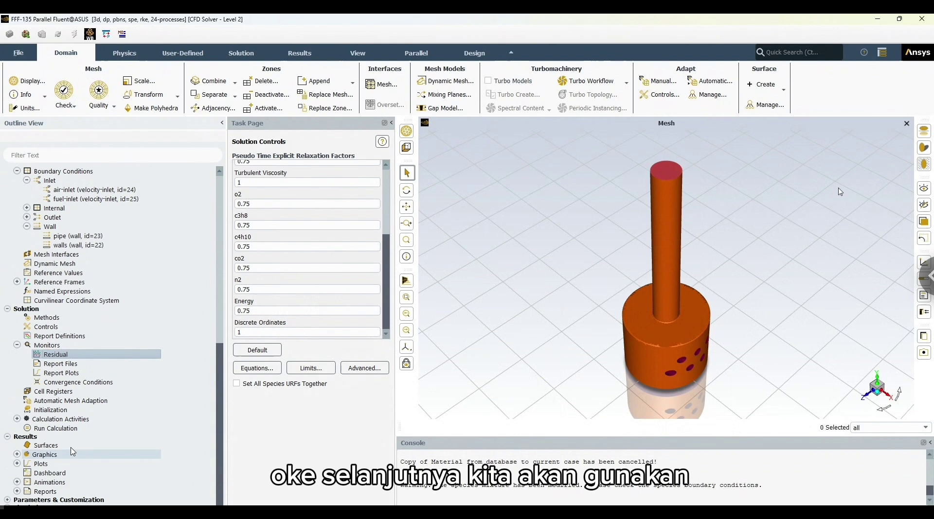
{"action": "left_click", "coordinate": [54, 411]}
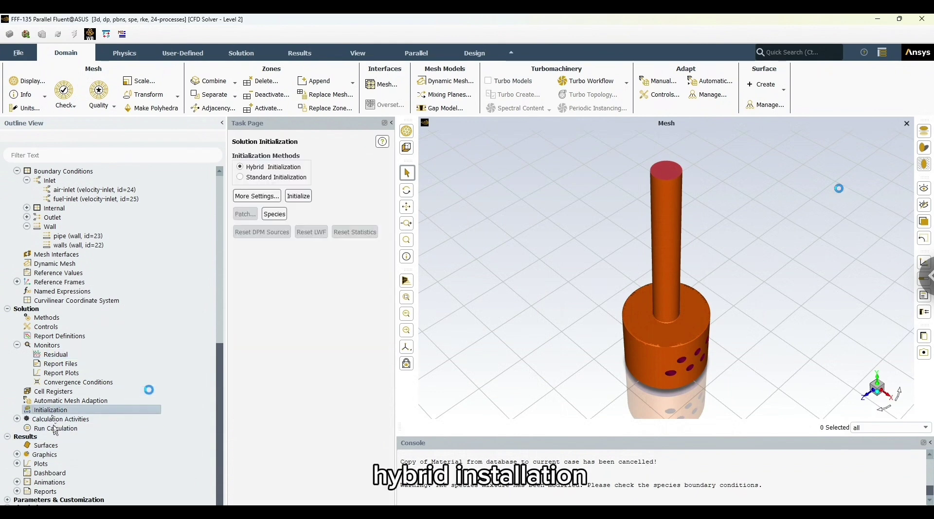
{"action": "left_click", "coordinate": [299, 197]}
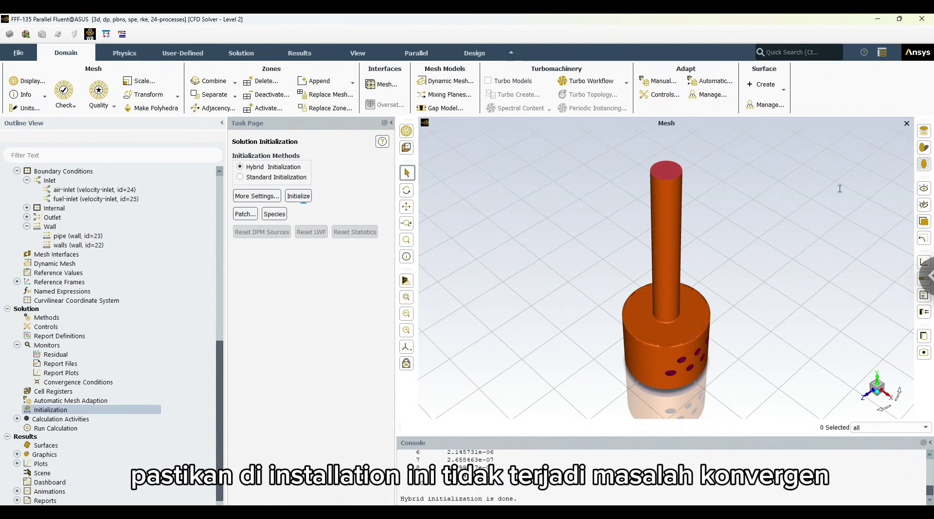
{"action": "scroll", "coordinate": [502, 490], "scroll_direction": "up", "scroll_amount": 2}
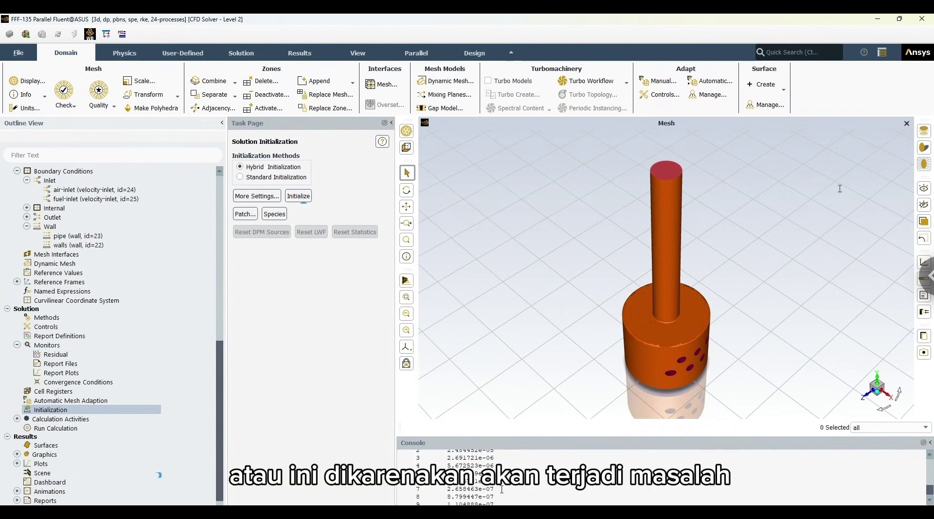
{"action": "scroll", "coordinate": [502, 489], "scroll_direction": "down", "scroll_amount": 3}
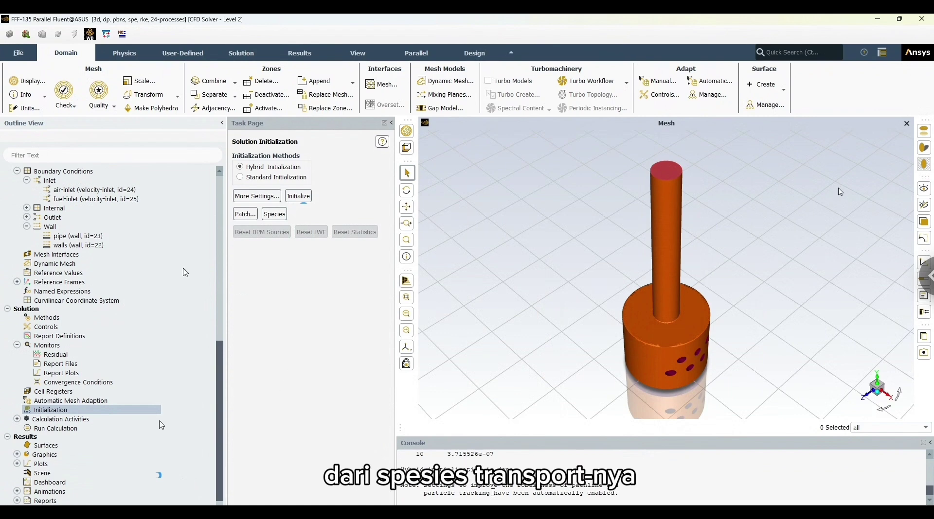
- Run the calculation with 300 iterations and the Aggressive length scale method, and review the iteration output in the console
{"action": "left_click", "coordinate": [89, 430]}
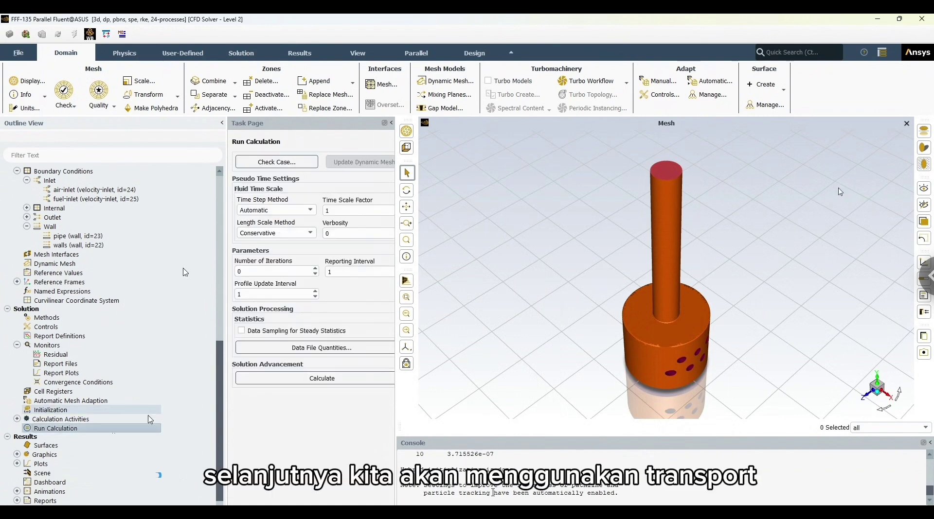
{"action": "left_click", "coordinate": [262, 271]}
{"action": "key", "text": "BackSpace"}
{"action": "type", "text": "300"}
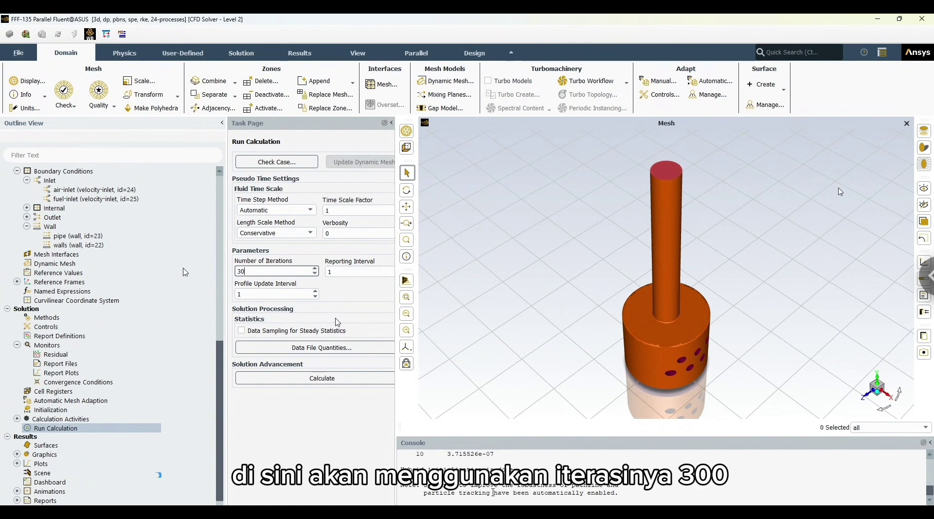
{"action": "left_click", "coordinate": [292, 234]}
{"action": "left_click", "coordinate": [282, 249]}
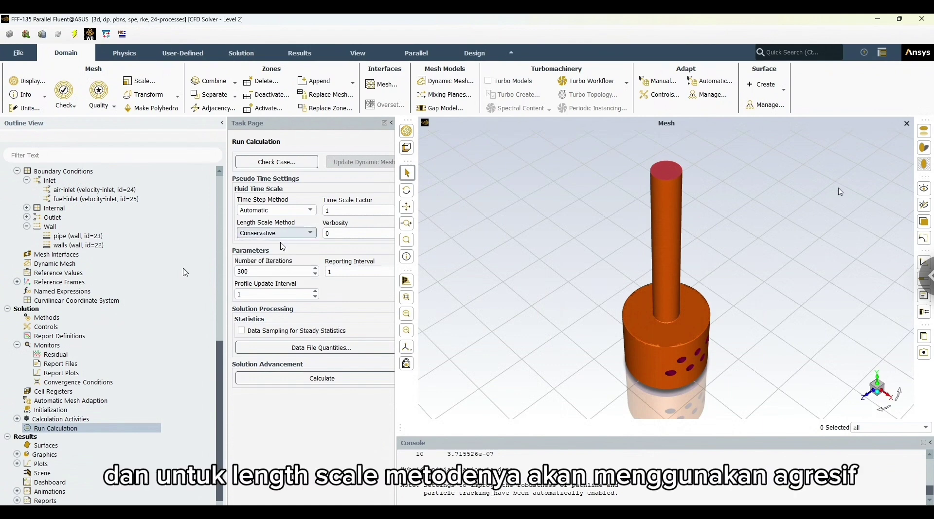
{"action": "left_click", "coordinate": [317, 382]}
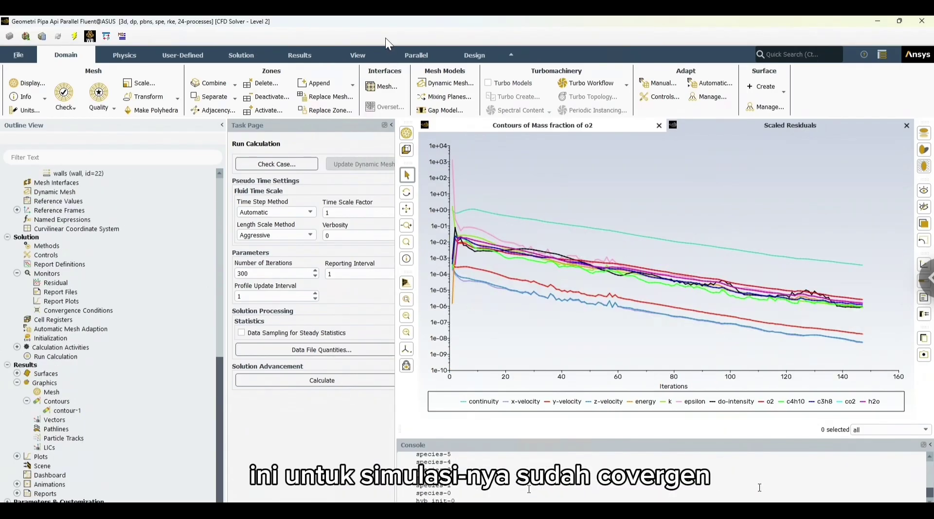
{"action": "scroll", "coordinate": [504, 485], "scroll_direction": "up", "scroll_amount": 10}
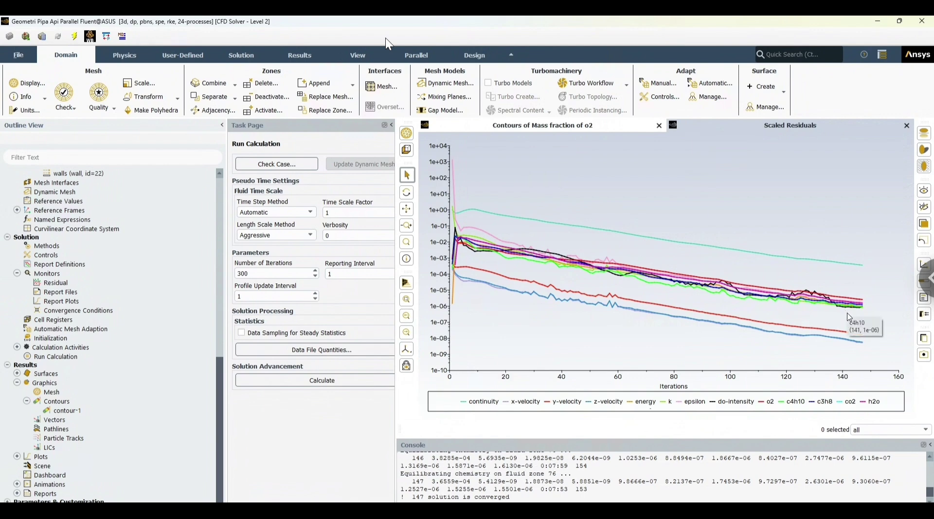
{"action": "scroll", "coordinate": [494, 496], "scroll_direction": "down", "scroll_amount": 5}
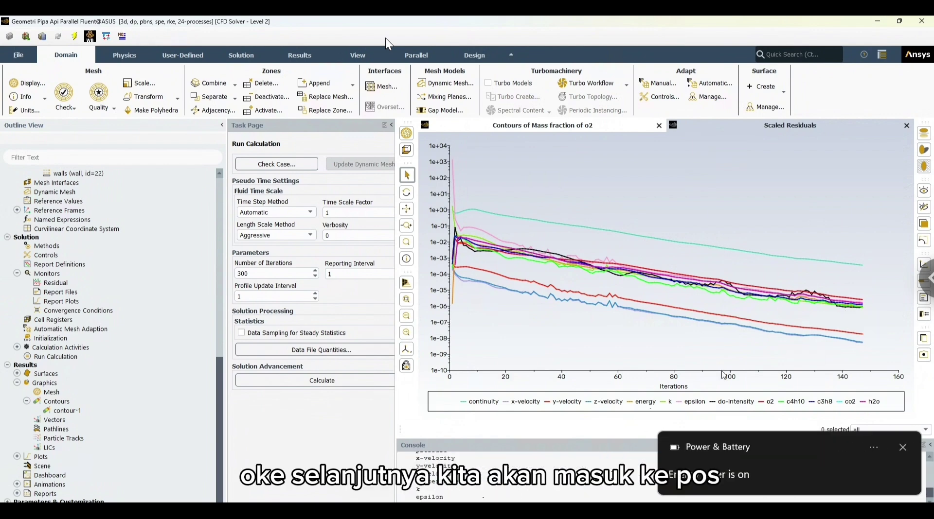
{"action": "scroll", "coordinate": [483, 493], "scroll_direction": "down", "scroll_amount": 5}
- Switch to Workbench and add a standalone Results component system beside the solved Fluid Flow (Fluent with Fluent Meshing) system BG
{"action": "left_click", "coordinate": [317, 511]}
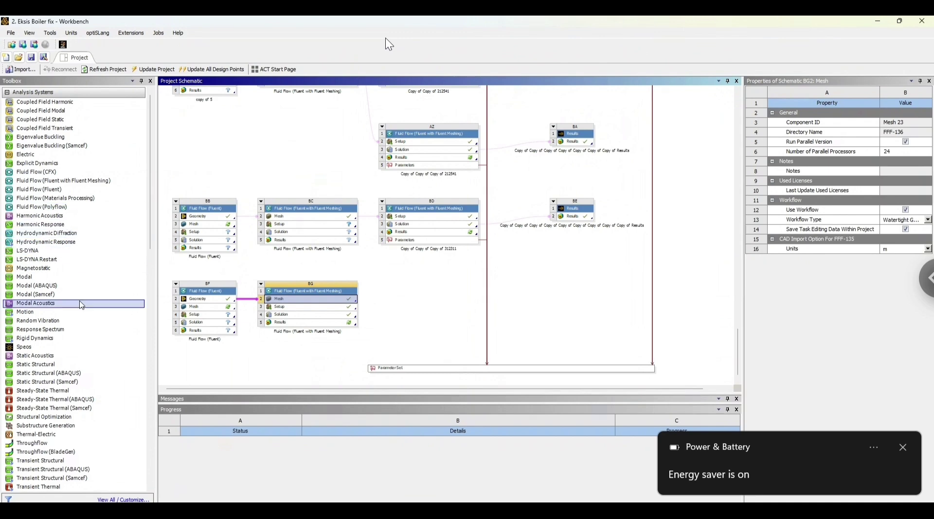
{"action": "scroll", "coordinate": [80, 359], "scroll_direction": "down", "scroll_amount": 12}
{"action": "scroll", "coordinate": [77, 400], "scroll_direction": "down", "scroll_amount": 9}
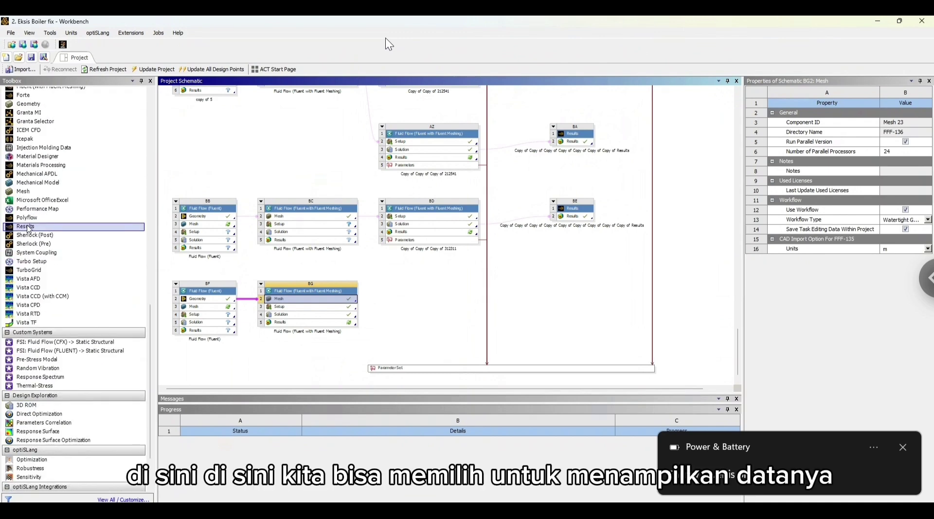
{"action": "left_click_drag", "start_coordinate": [28, 227], "coordinate": [413, 344]}
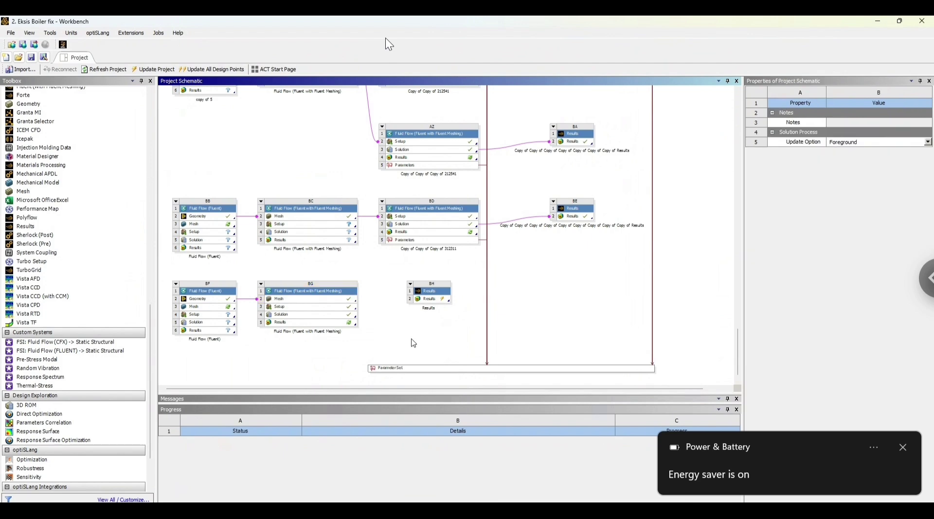
- Link the Solution cell of system BG to the new Results system and open its results in CFD-Post
{"action": "left_click_drag", "start_coordinate": [347, 316], "coordinate": [418, 304]}
{"action": "left_click_drag", "start_coordinate": [315, 307], "coordinate": [436, 334]}
{"action": "left_click_drag", "start_coordinate": [343, 318], "coordinate": [429, 300]}
{"action": "right_click", "coordinate": [432, 301]}
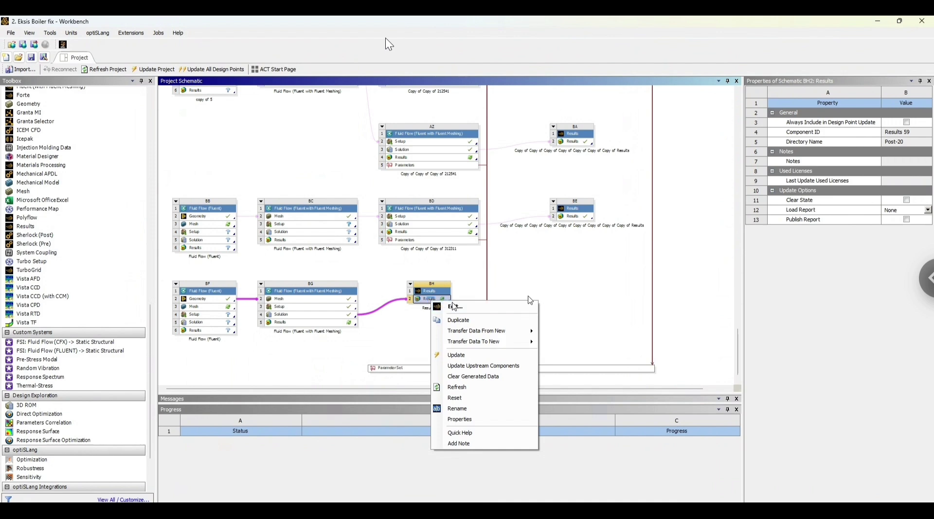
{"action": "left_click", "coordinate": [548, 289]}
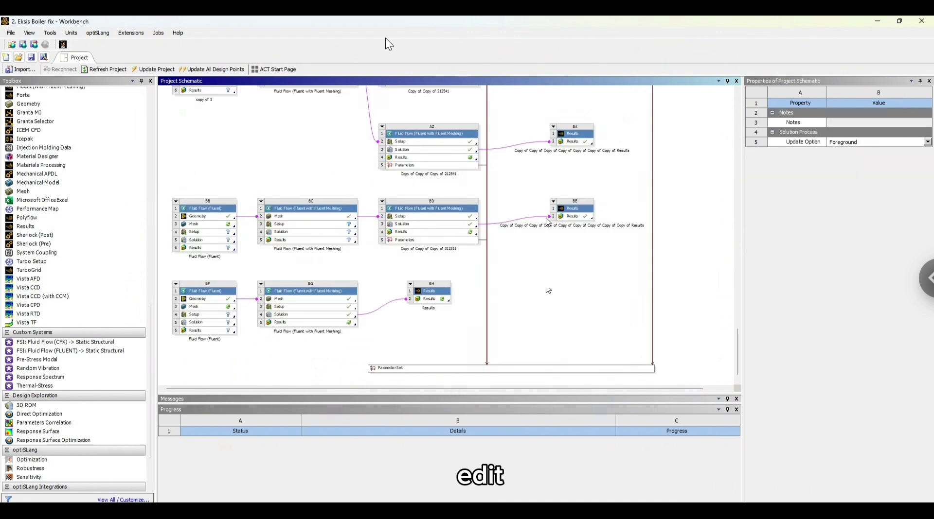
{"action": "right_click", "coordinate": [429, 299]}
{"action": "left_click", "coordinate": [461, 308]}
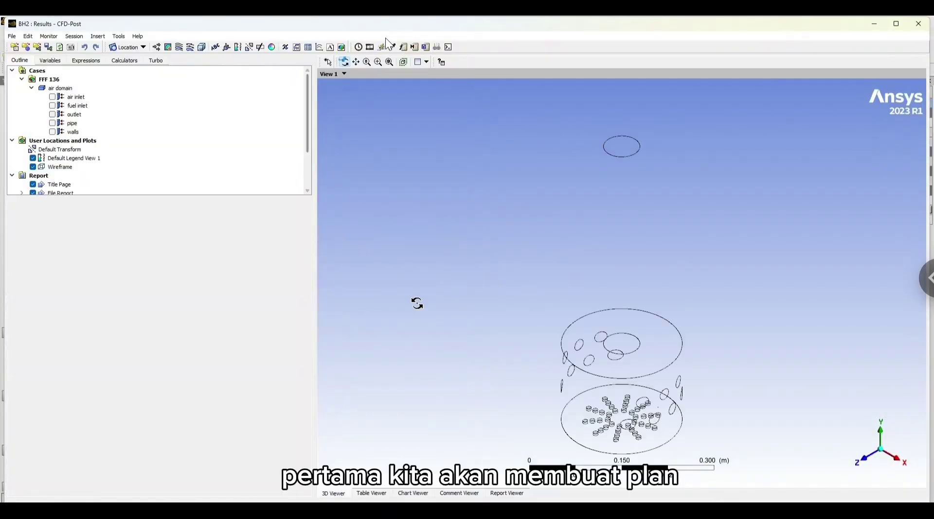
- Create Plane 1 across all domains as a YZ plane at X = 0.0 m
{"action": "left_click", "coordinate": [168, 48]}
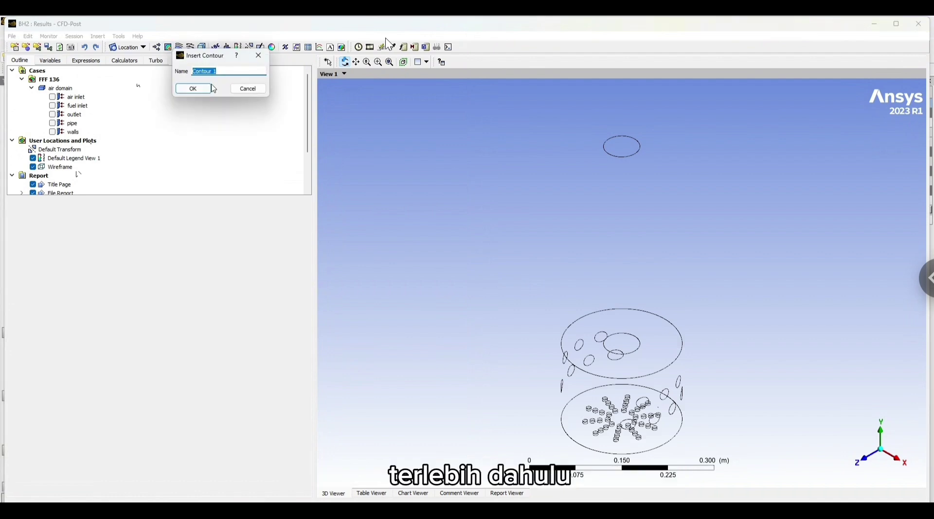
{"action": "left_click", "coordinate": [201, 93]}
{"action": "left_click", "coordinate": [128, 47]}
{"action": "left_click", "coordinate": [131, 90]}
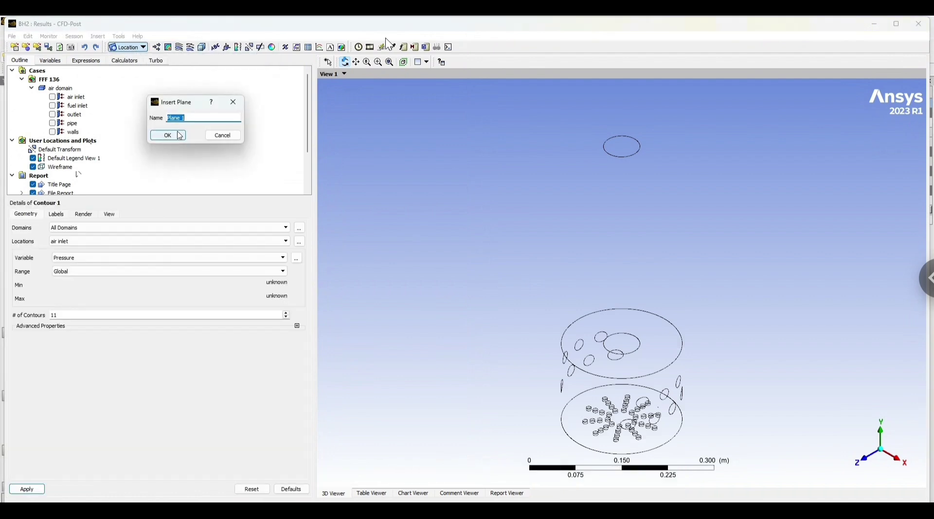
{"action": "left_click", "coordinate": [169, 134]}
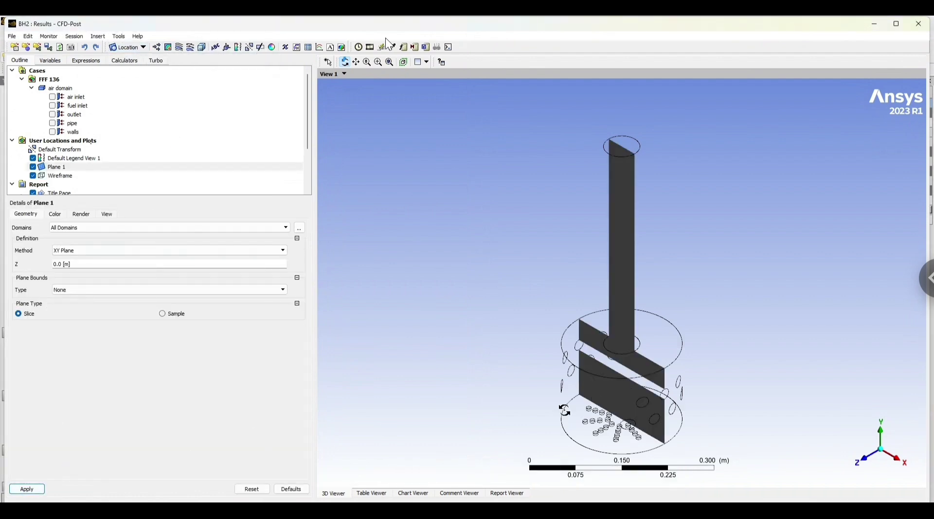
{"action": "left_click", "coordinate": [117, 251]}
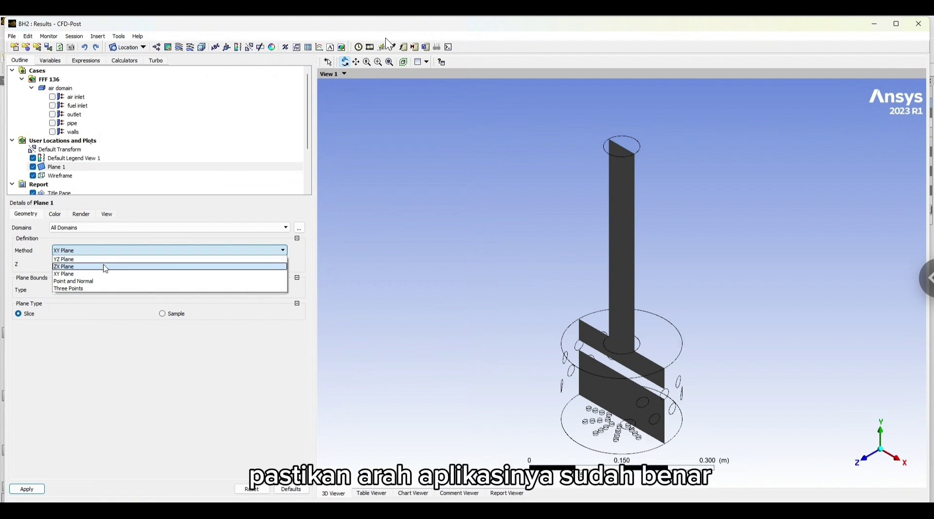
{"action": "left_click", "coordinate": [97, 259]}
{"action": "left_click", "coordinate": [29, 489]}
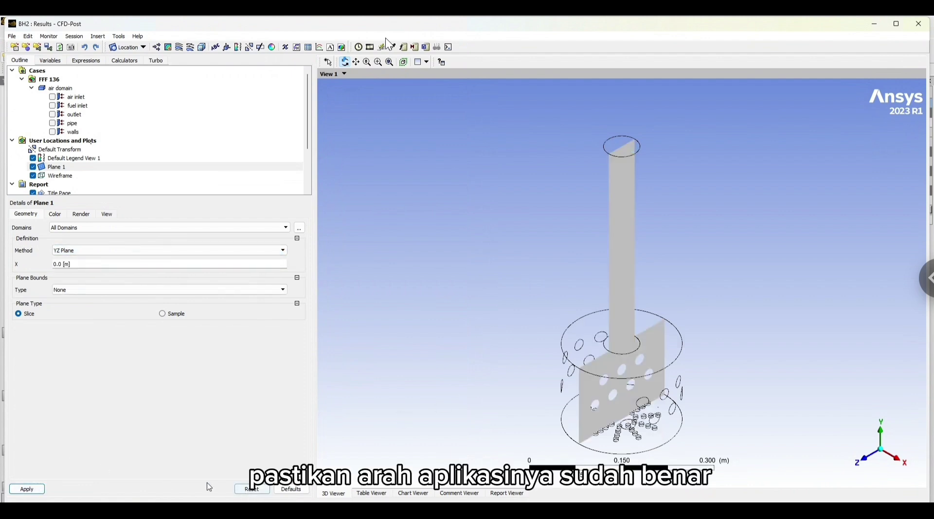
- Create Contour 1 on Plane 1 showing co2.Mass Fraction
{"action": "left_click", "coordinate": [168, 47]}
{"action": "left_click", "coordinate": [208, 85]}
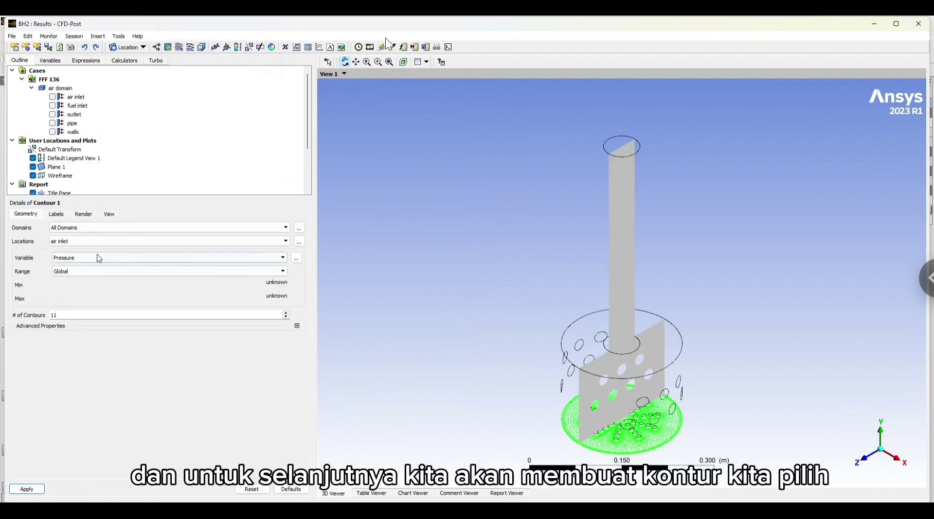
{"action": "left_click", "coordinate": [92, 257]}
{"action": "left_click", "coordinate": [78, 310]}
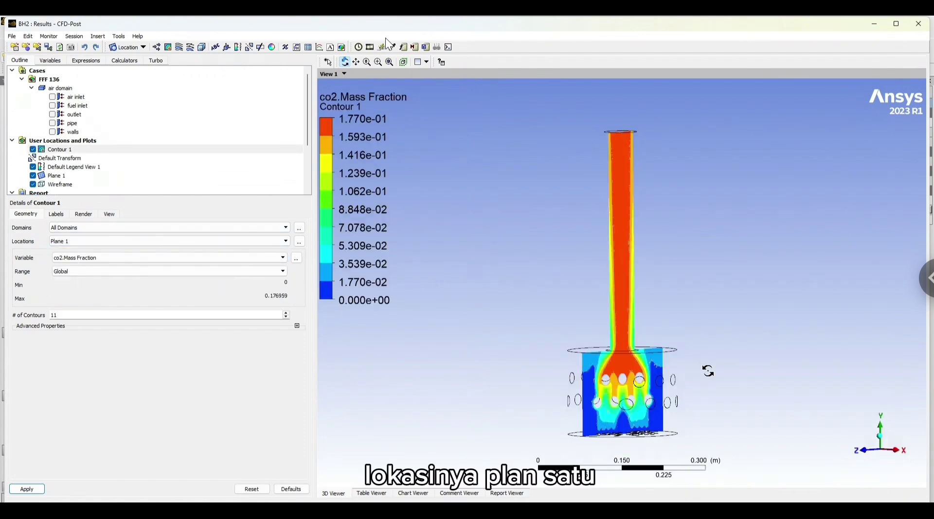
{"action": "left_click_drag", "start_coordinate": [708, 371], "coordinate": [627, 362]}
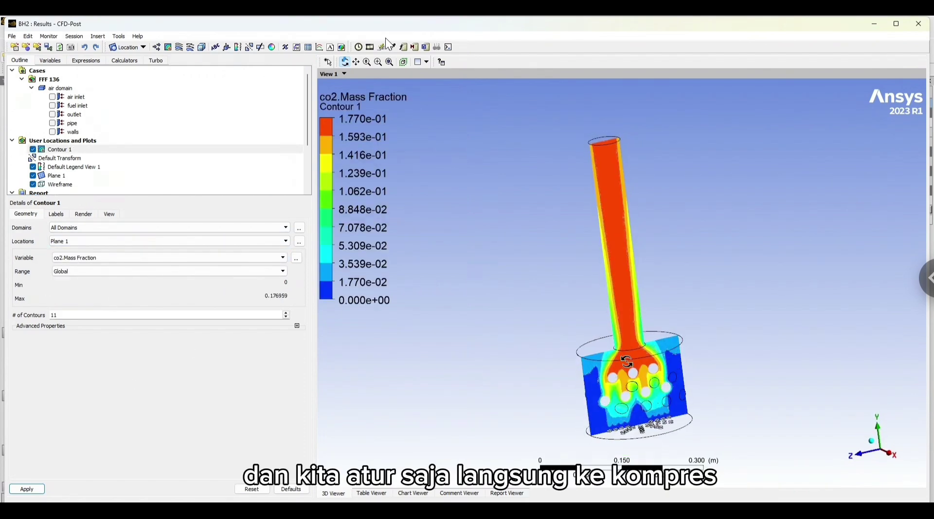
- Change Contour 1 to plot Wall Heat Flux on the pipe location, and inspect the pipes from another angle
{"action": "left_click", "coordinate": [127, 257]}
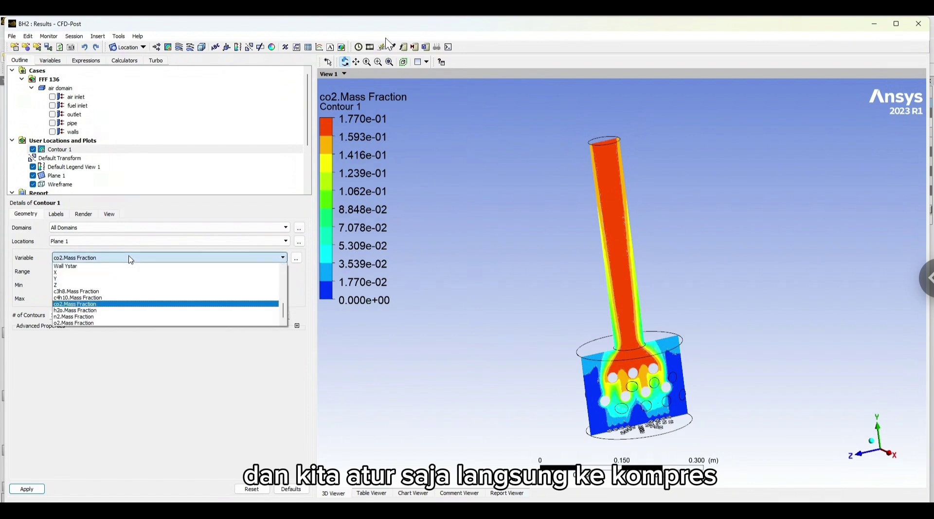
{"action": "left_click", "coordinate": [129, 373]}
{"action": "left_click", "coordinate": [131, 244]}
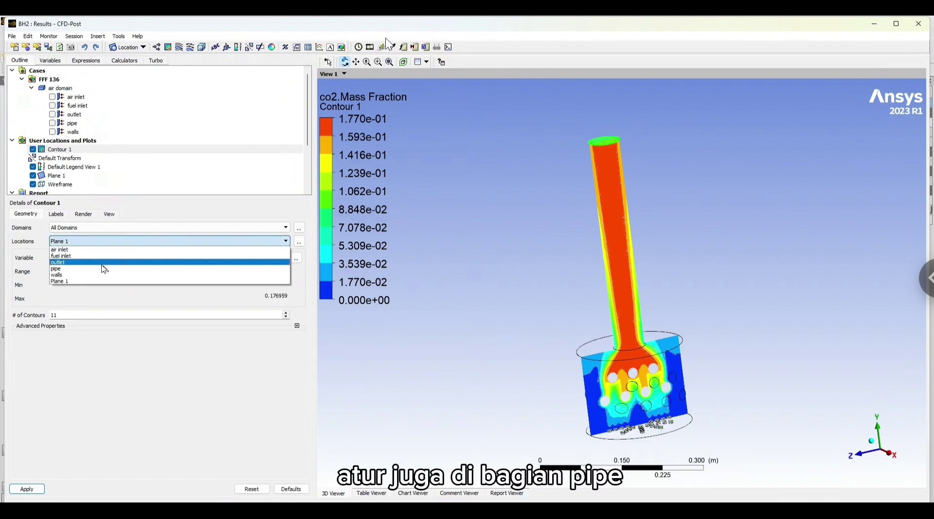
{"action": "left_click", "coordinate": [97, 269]}
{"action": "left_click", "coordinate": [124, 259]}
{"action": "scroll", "coordinate": [120, 268], "scroll_direction": "up", "scroll_amount": 4}
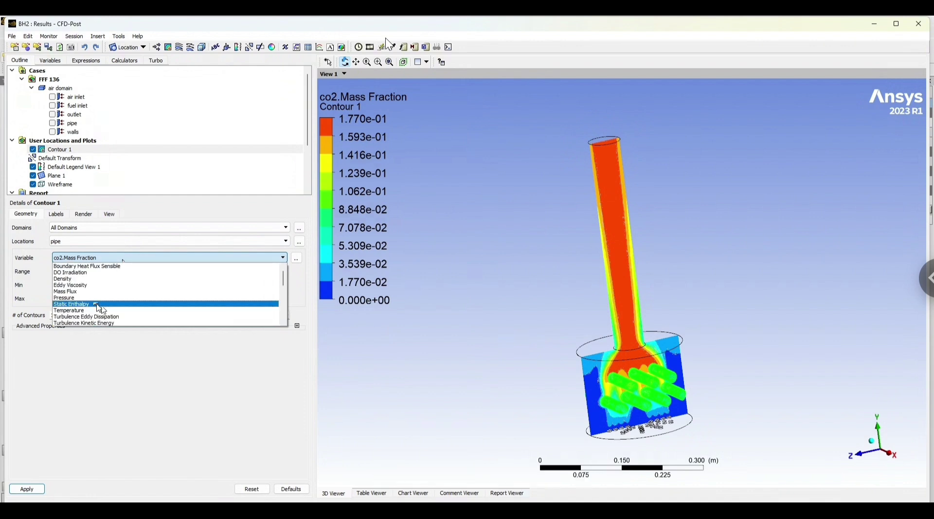
{"action": "scroll", "coordinate": [90, 303], "scroll_direction": "up", "scroll_amount": 1}
{"action": "scroll", "coordinate": [91, 302], "scroll_direction": "up", "scroll_amount": 3}
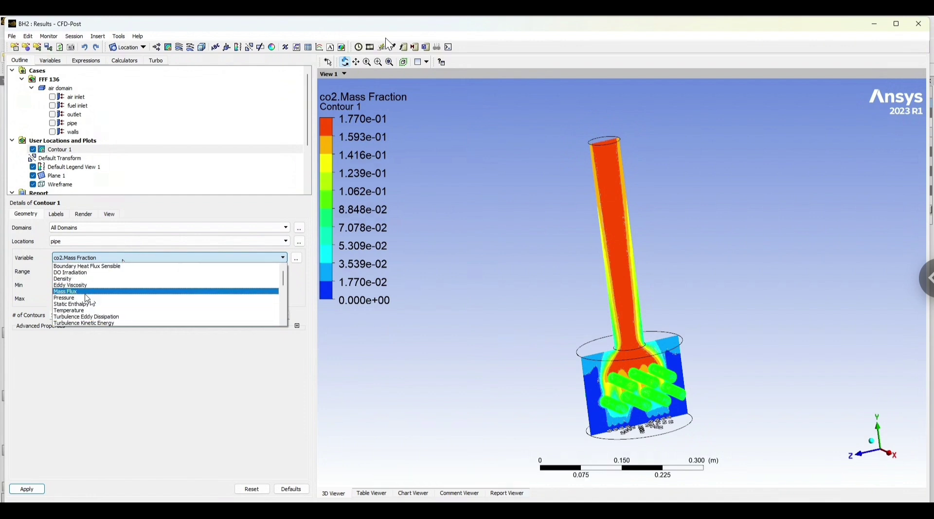
{"action": "scroll", "coordinate": [90, 295], "scroll_direction": "down", "scroll_amount": 6}
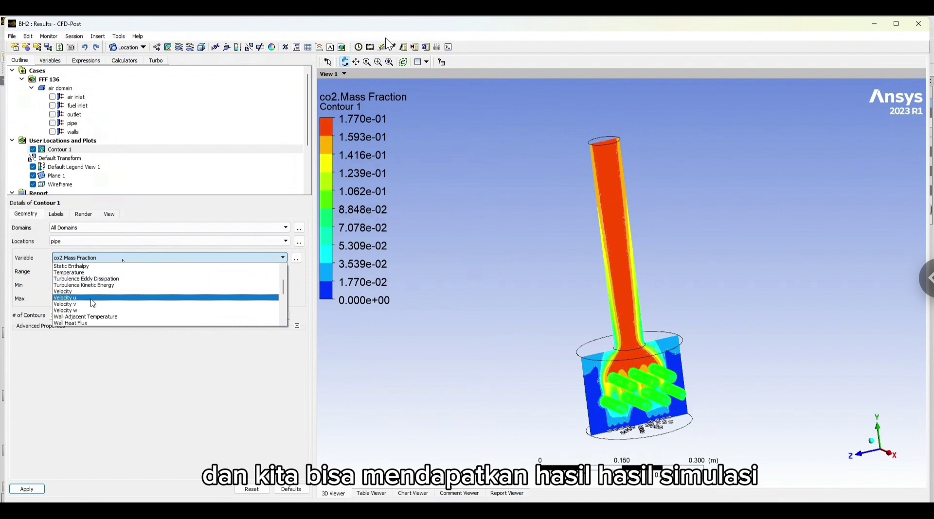
{"action": "scroll", "coordinate": [90, 292], "scroll_direction": "up", "scroll_amount": 2}
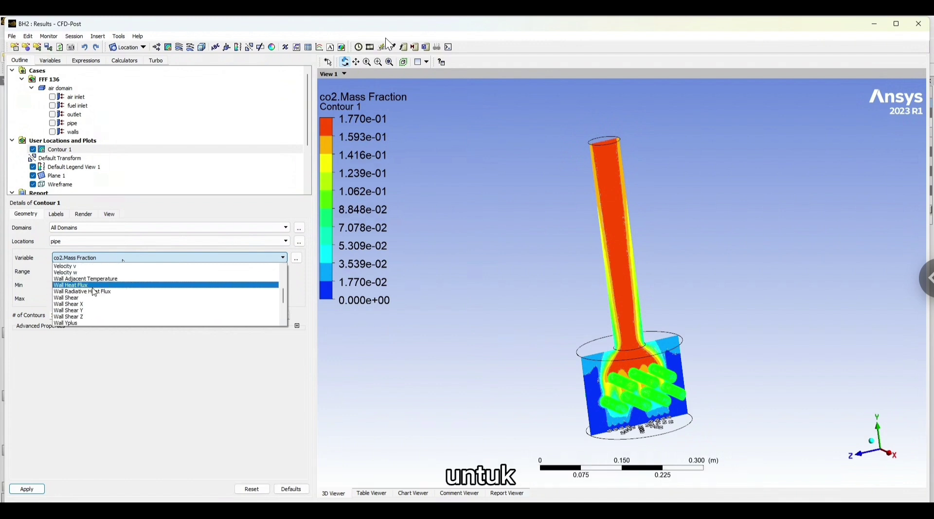
{"action": "left_click", "coordinate": [93, 285]}
{"action": "left_click", "coordinate": [37, 490]}
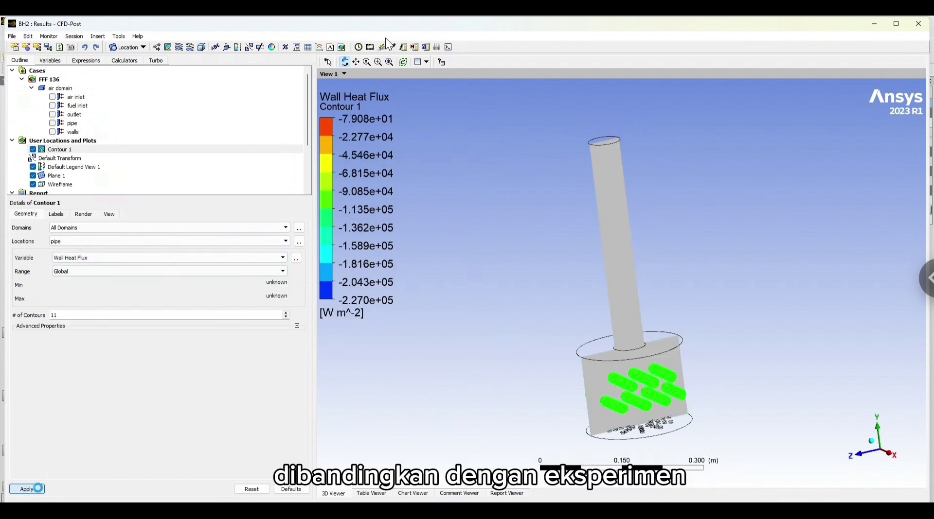
{"action": "left_click_drag", "start_coordinate": [601, 375], "coordinate": [615, 392]}
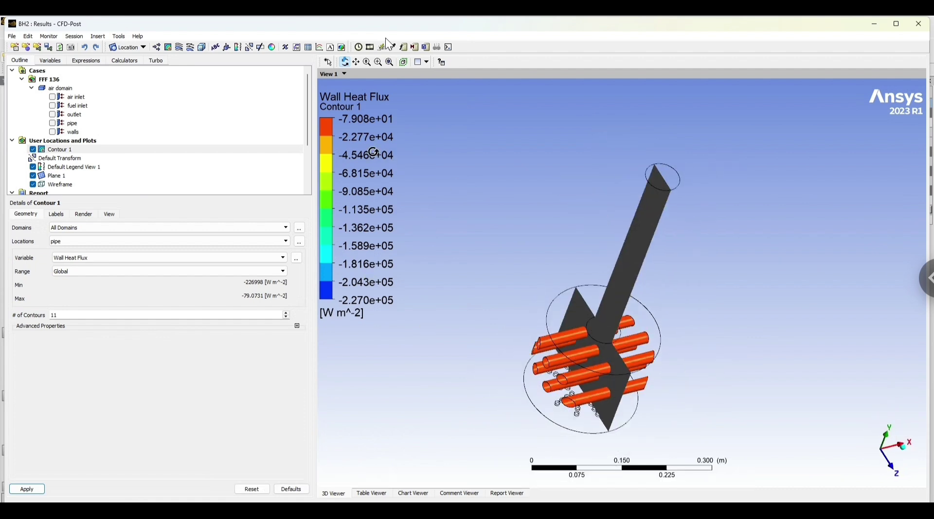